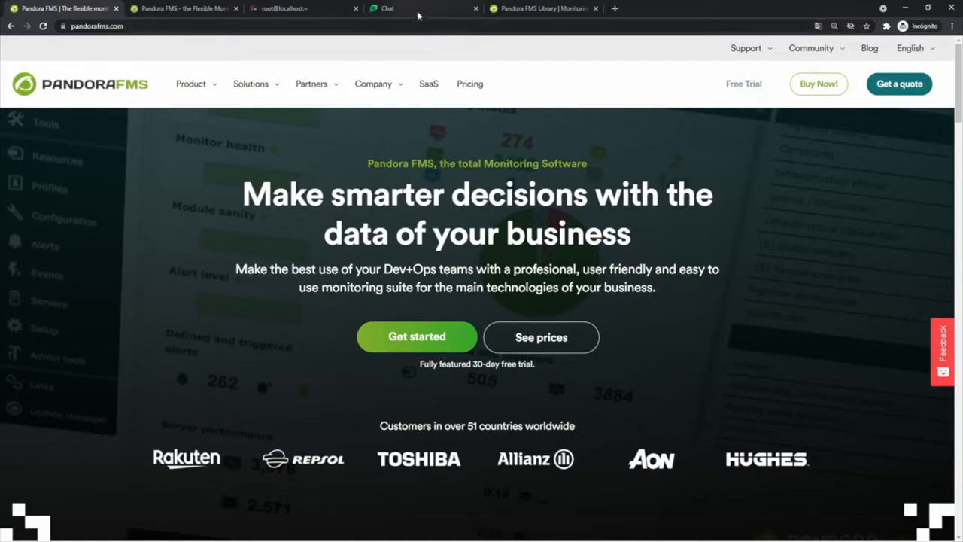
Switch from the Pandora FMS homepage to the Google Chat browser tab
click(418, 14)
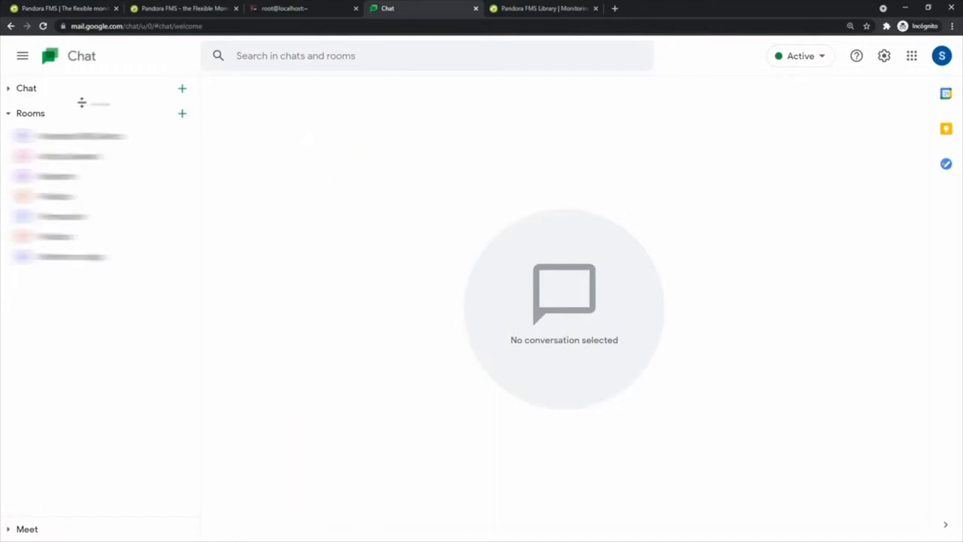
Collapse and re-expand the Rooms list, then bring up its find-or-create room options
click(8, 114)
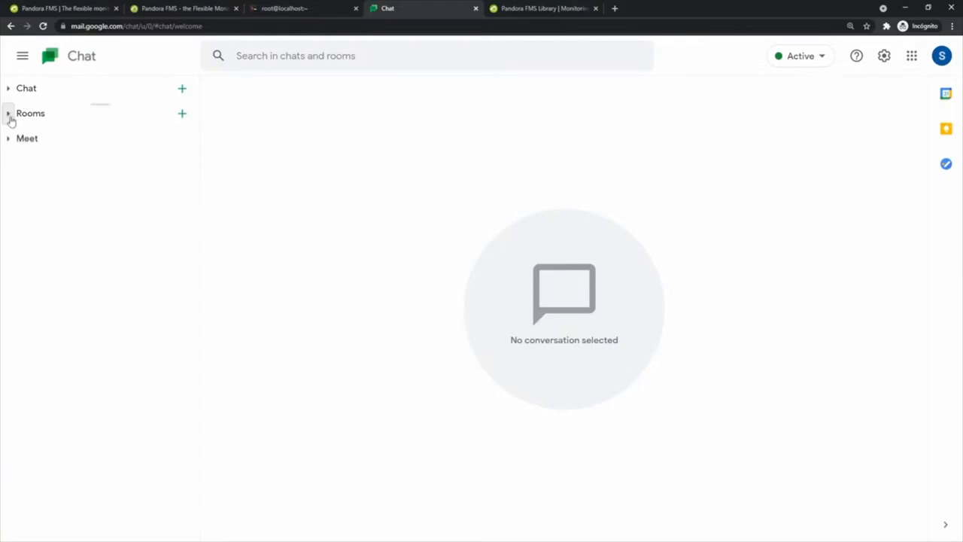
click(8, 115)
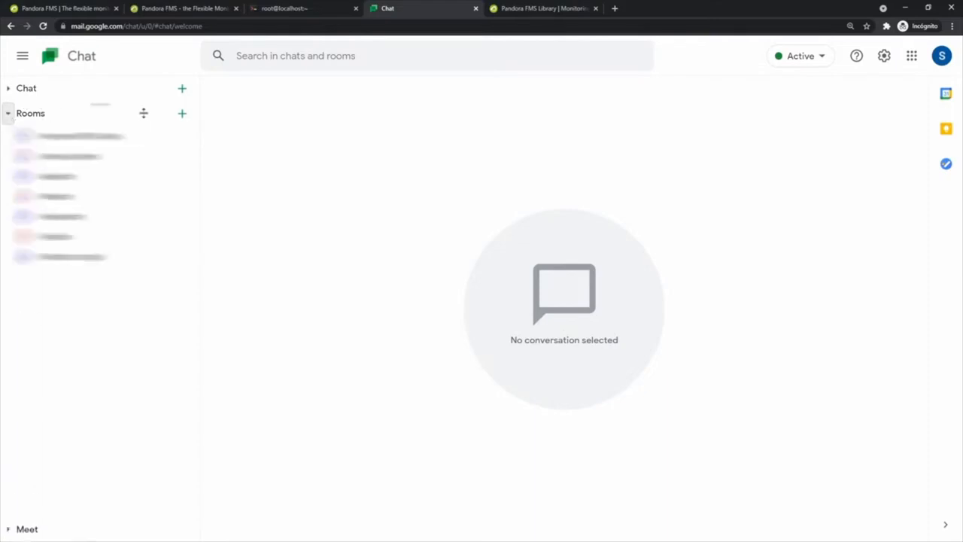
click(181, 114)
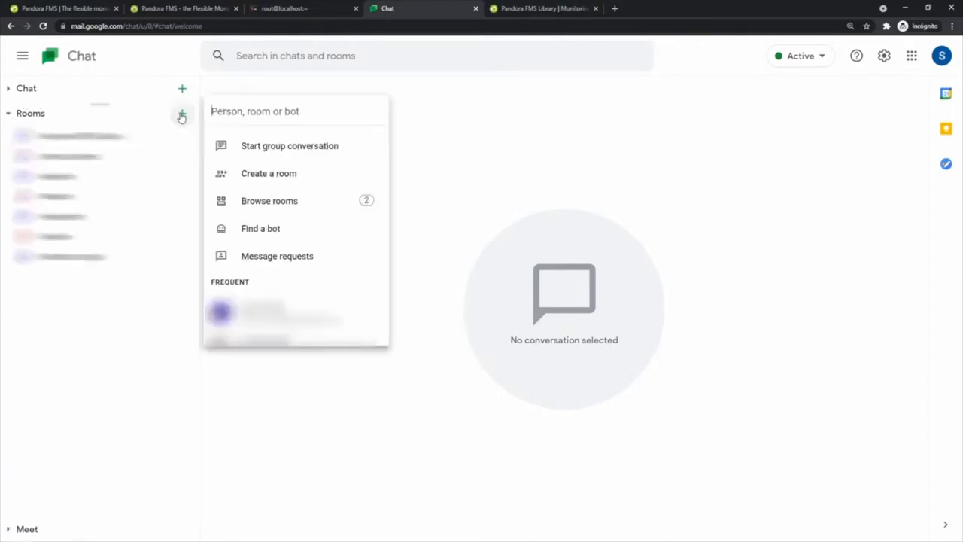
Create a room named 'Alerts Pandora FMS' without adding any other people
click(256, 177)
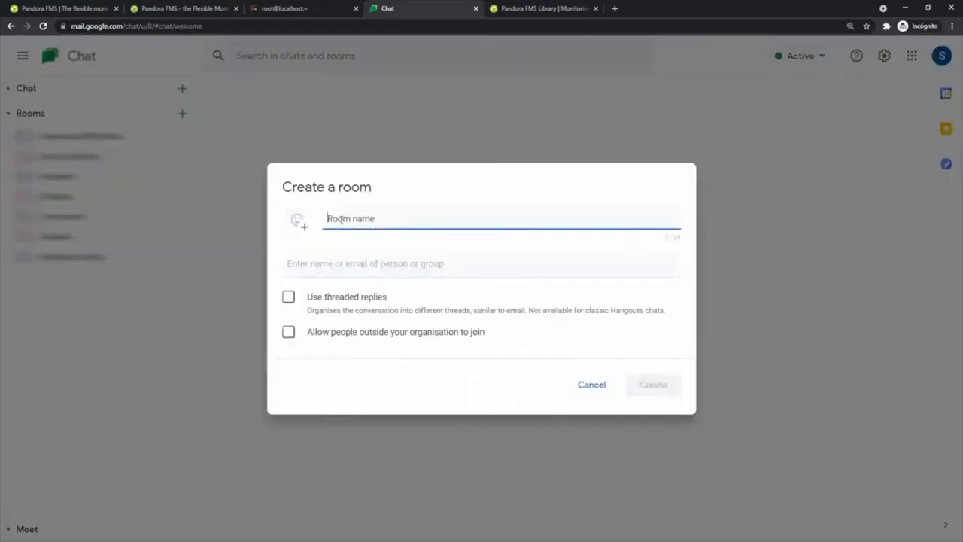
text(Ale)
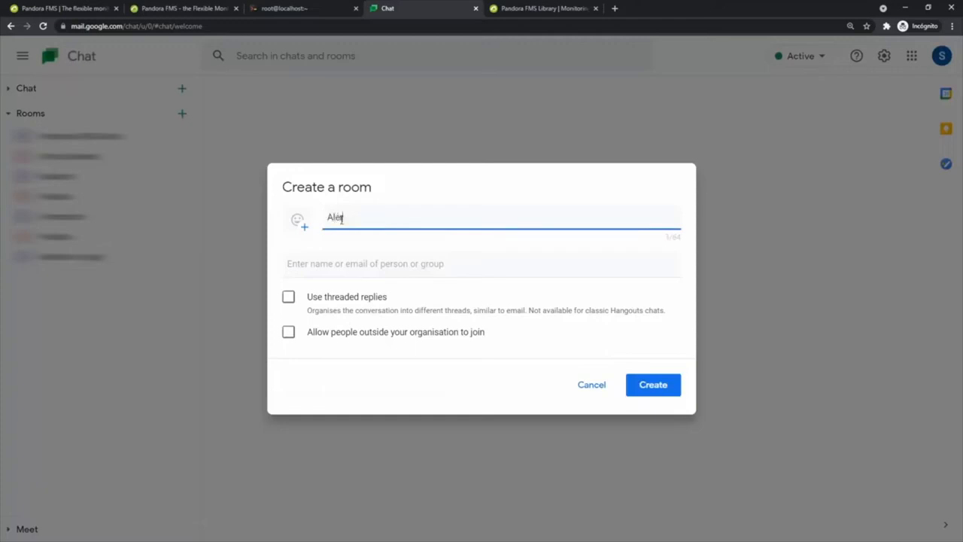
text(rts Pandora FMS)
click(362, 261)
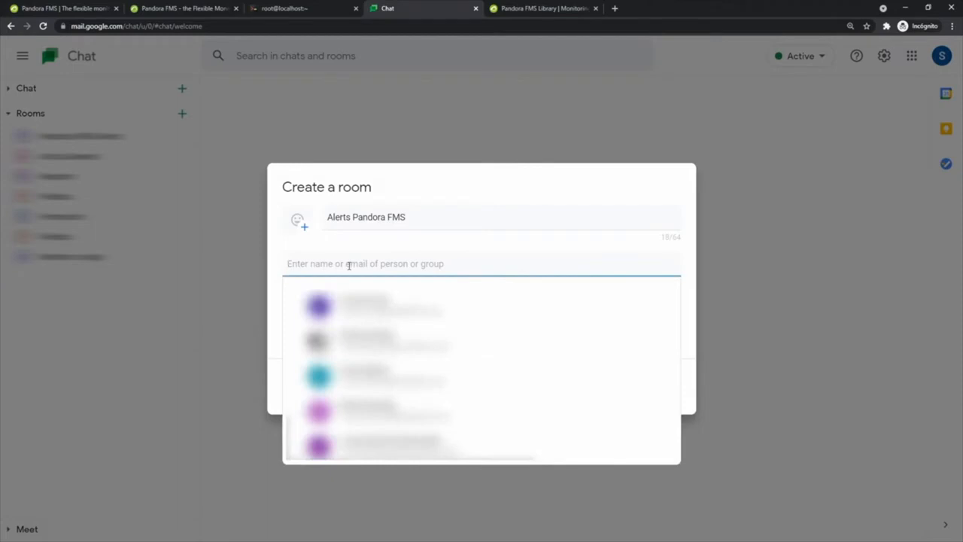
click(384, 252)
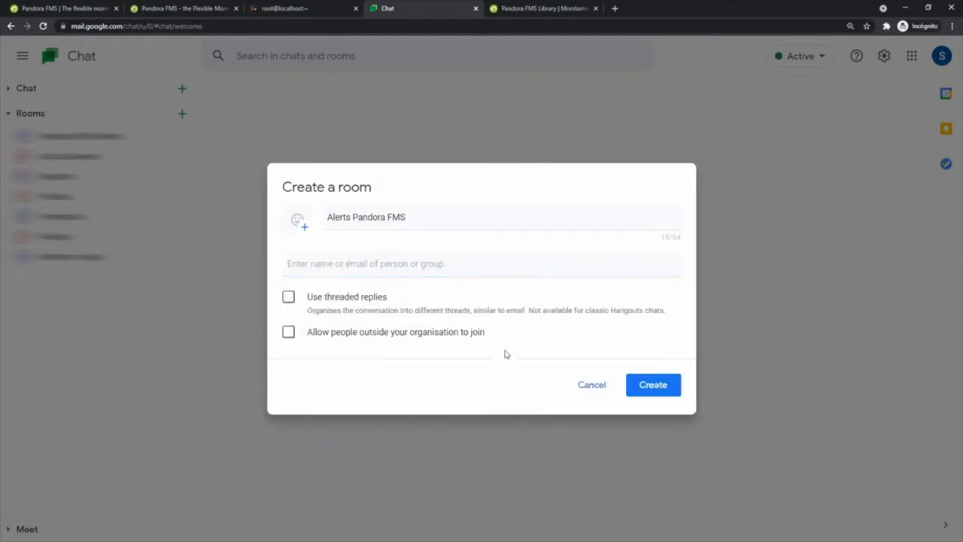
click(653, 386)
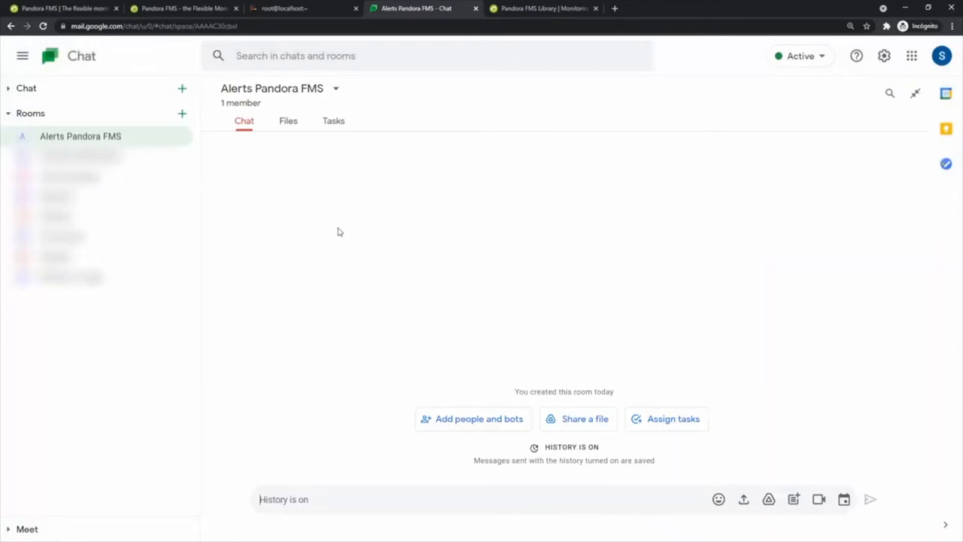
Add an incoming webhook named 'Alerts Pandora' to the room, leaving the avatar URL blank
click(335, 90)
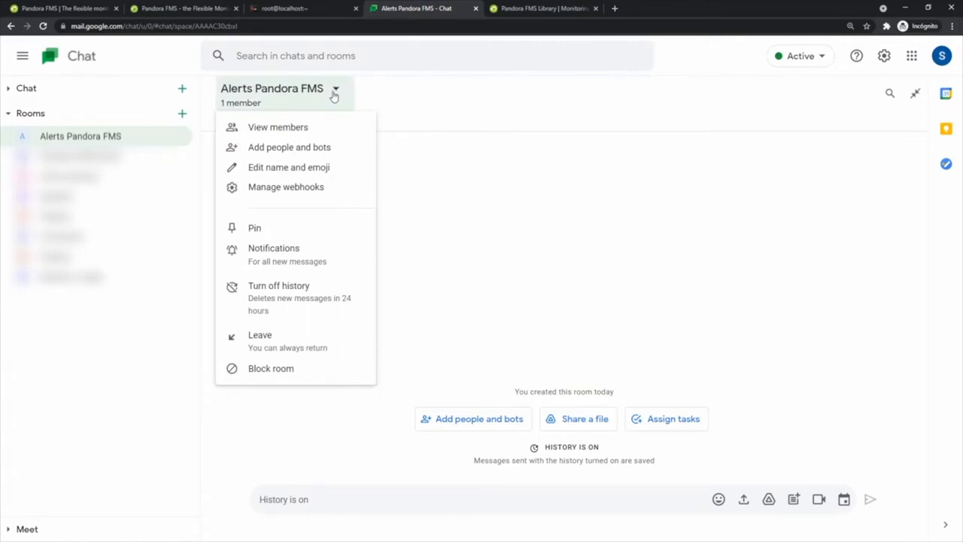
click(279, 188)
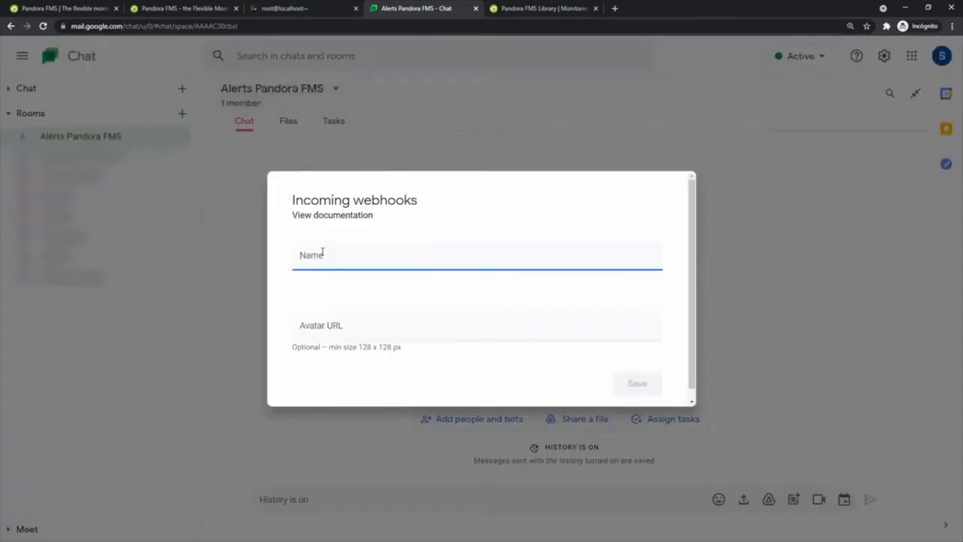
text(Alerts)
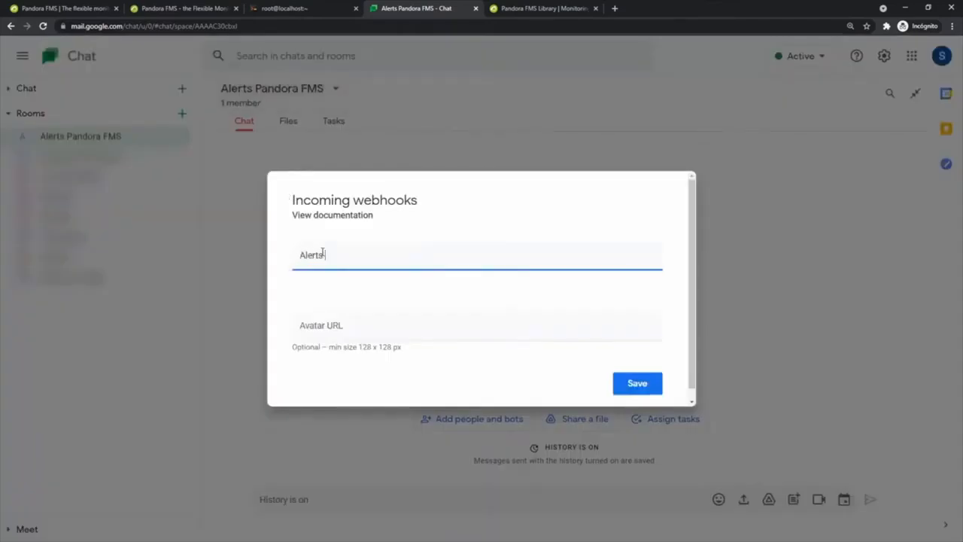
text( Pandora)
drag(368, 255, 309, 270)
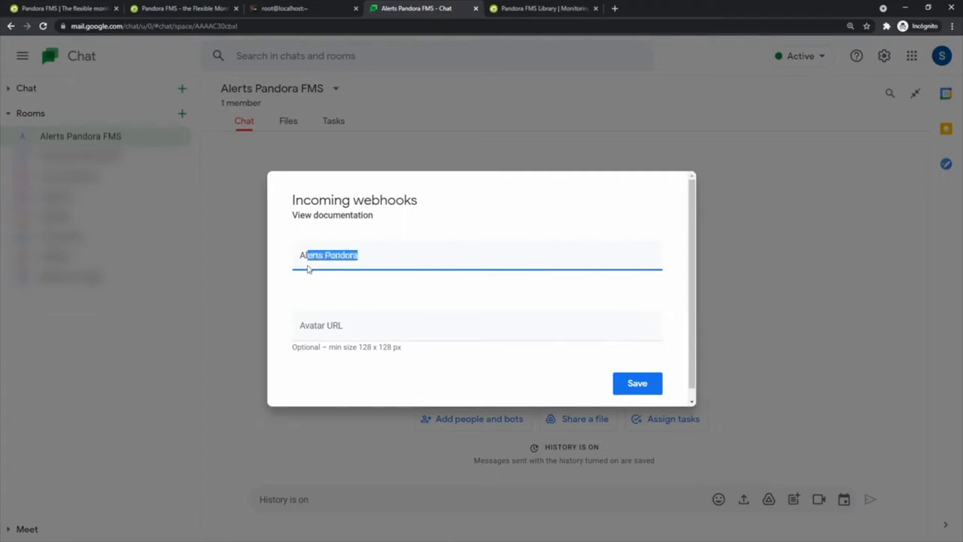
click(350, 324)
click(349, 302)
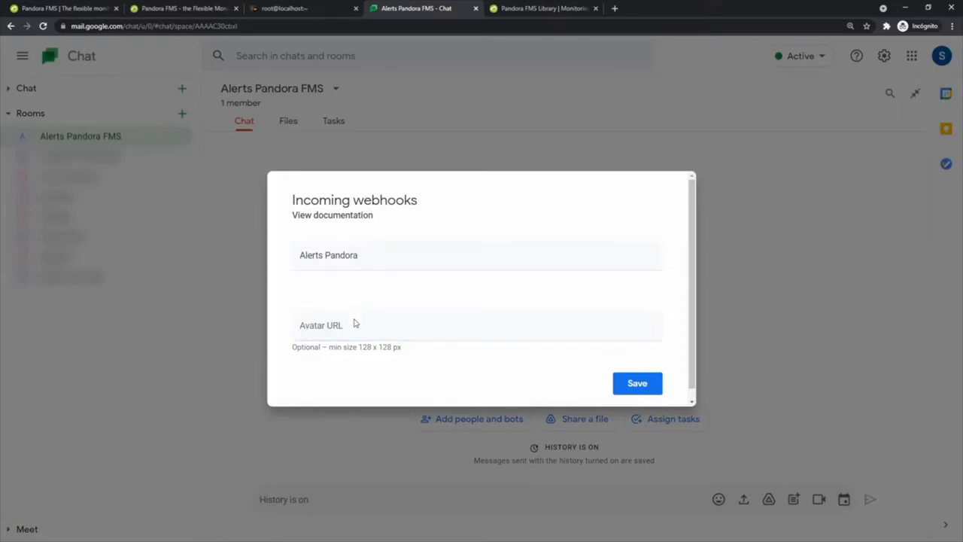
click(624, 386)
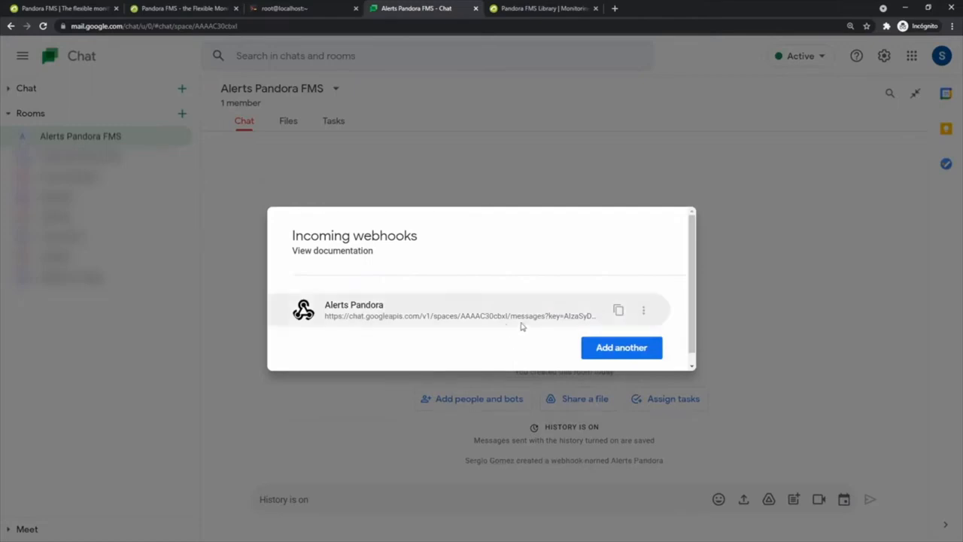
Copy the new webhook's URL and close the webhook settings
triple_click(521, 316)
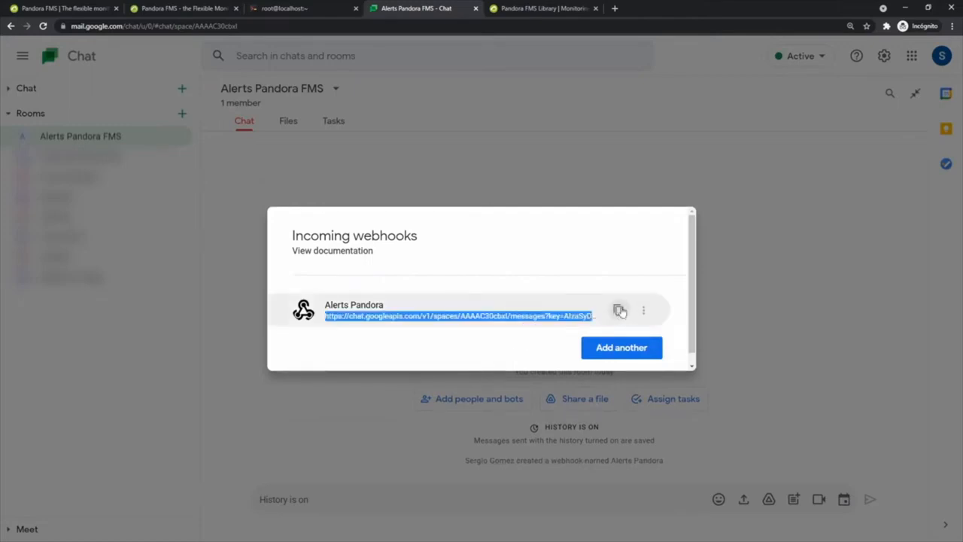
click(594, 258)
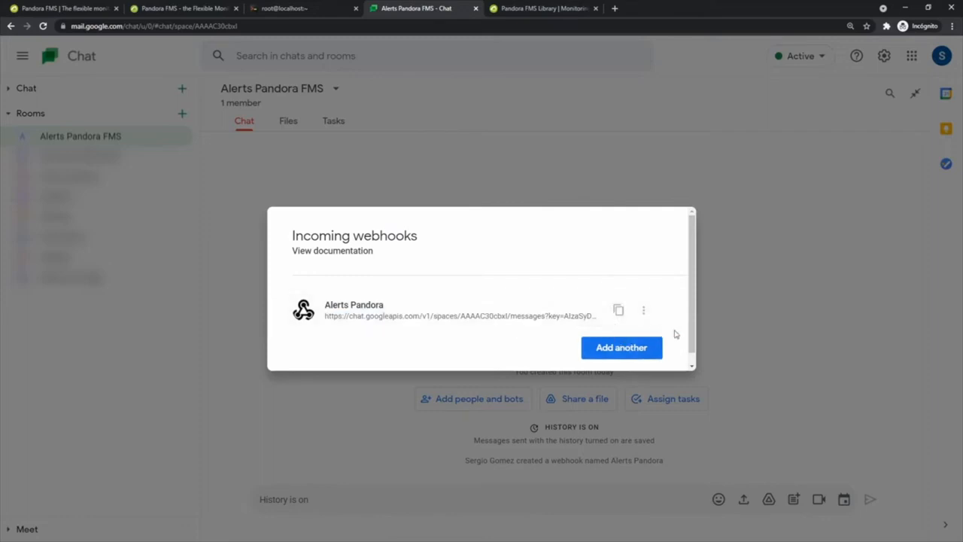
click(729, 244)
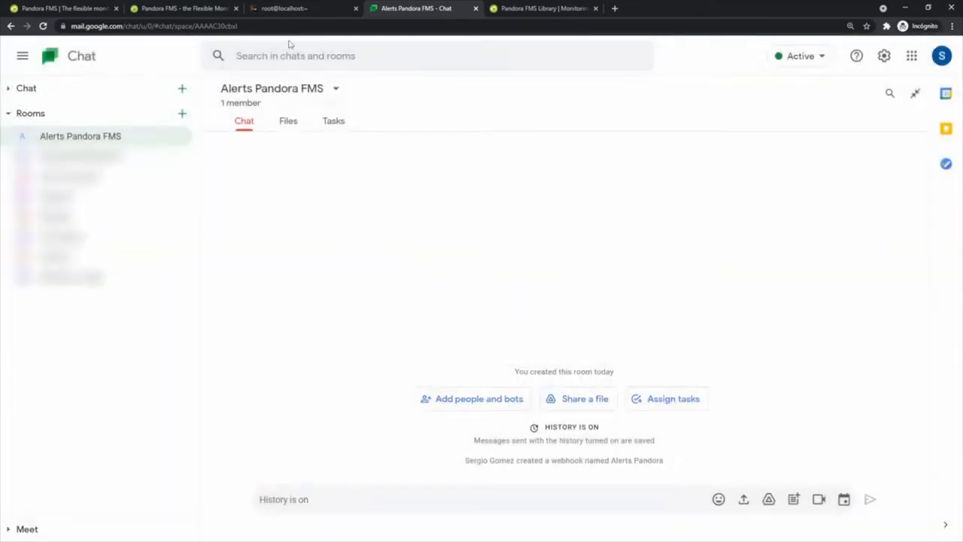
On the server terminal, run 'yum -y install python3 python3-pip'
click(281, 7)
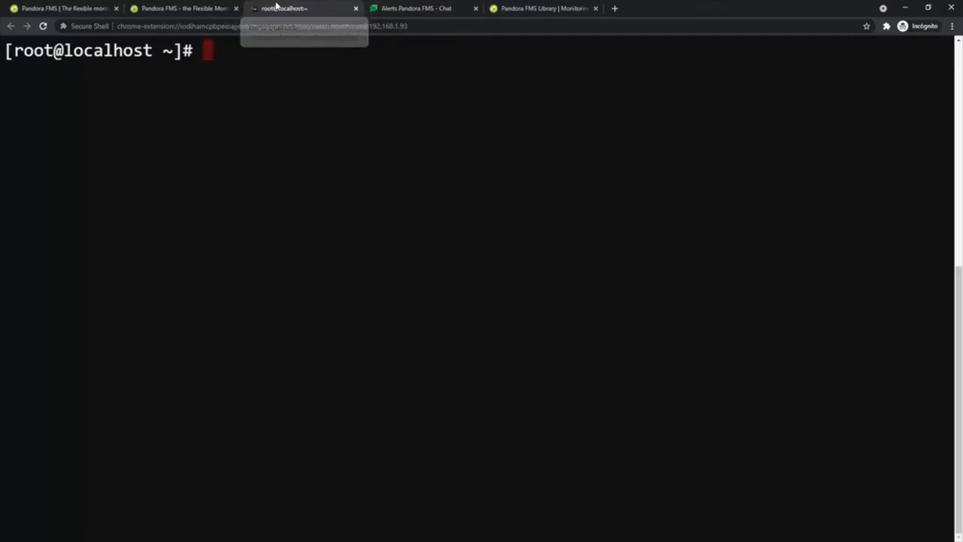
text(yum -y )
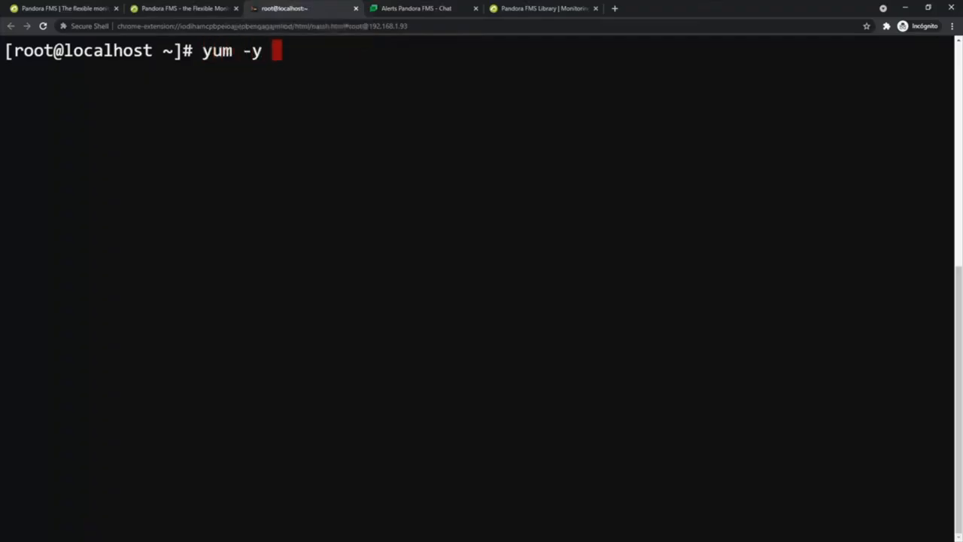
text(install pyth)
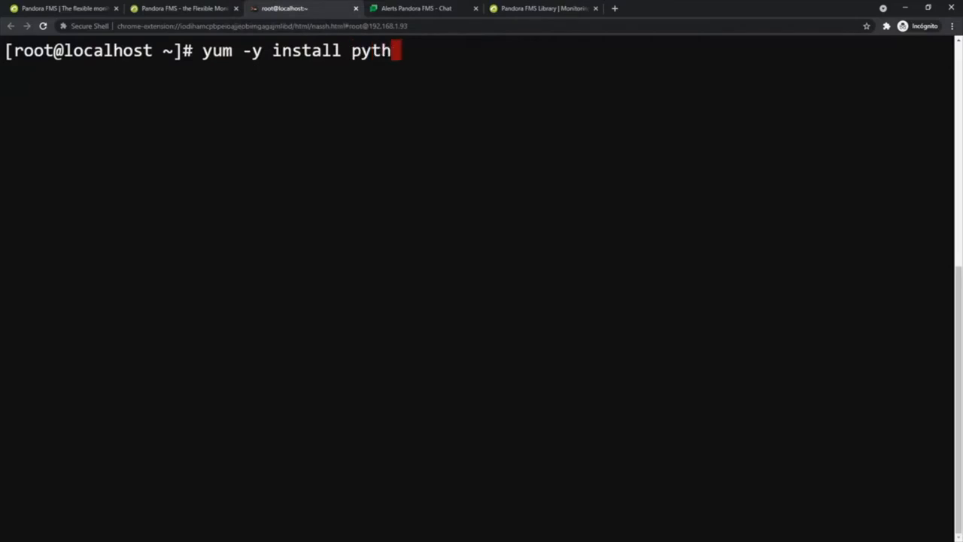
text(on3 python)
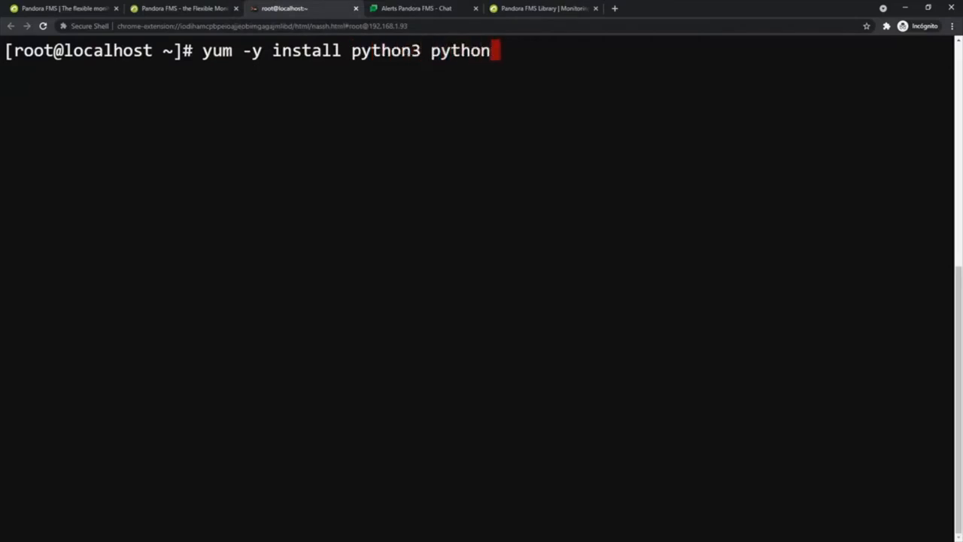
text(3-pip)
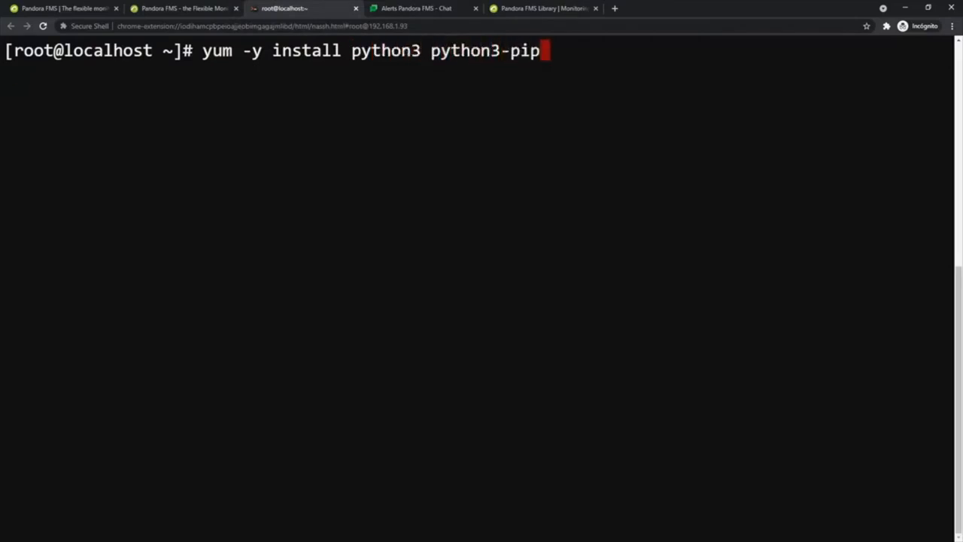
key(Return)
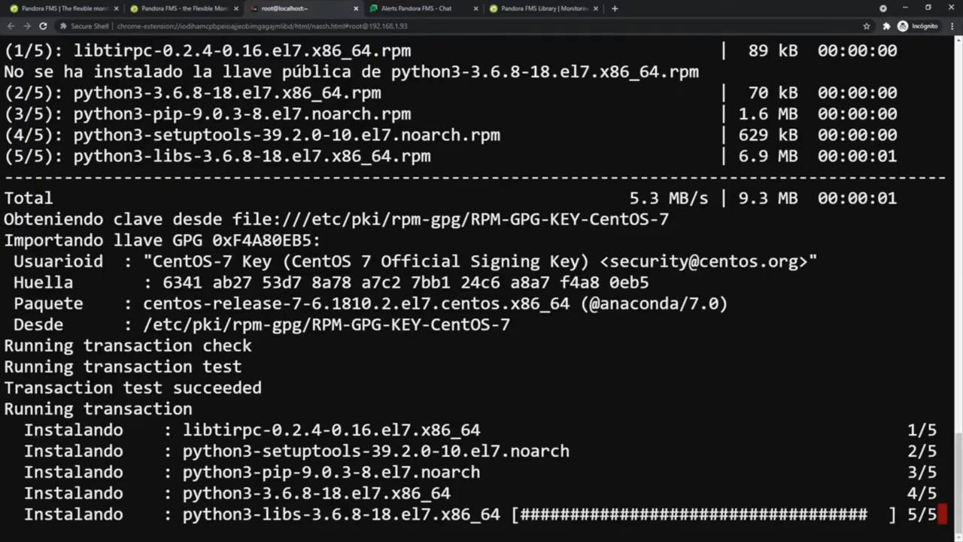
Search the Pandora FMS module library for 'gchat' and open the Google Chat connector CLI page
click(531, 9)
click(712, 384)
text(gchat)
key(Return)
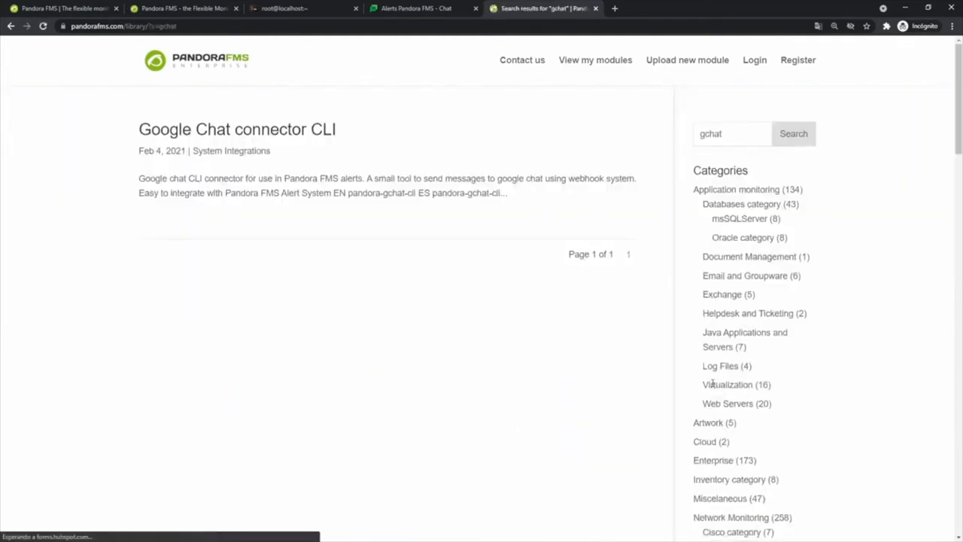
click(245, 130)
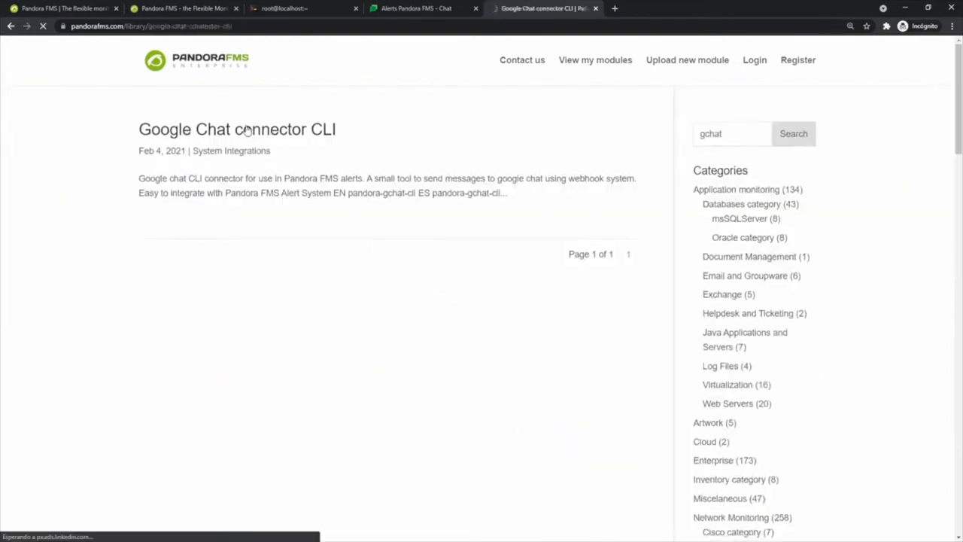
Review the connector's download links, then enter the cd command for /usr/share/pandora_server/util/plugin/ on the server
drag(132, 374, 264, 434)
click(269, 423)
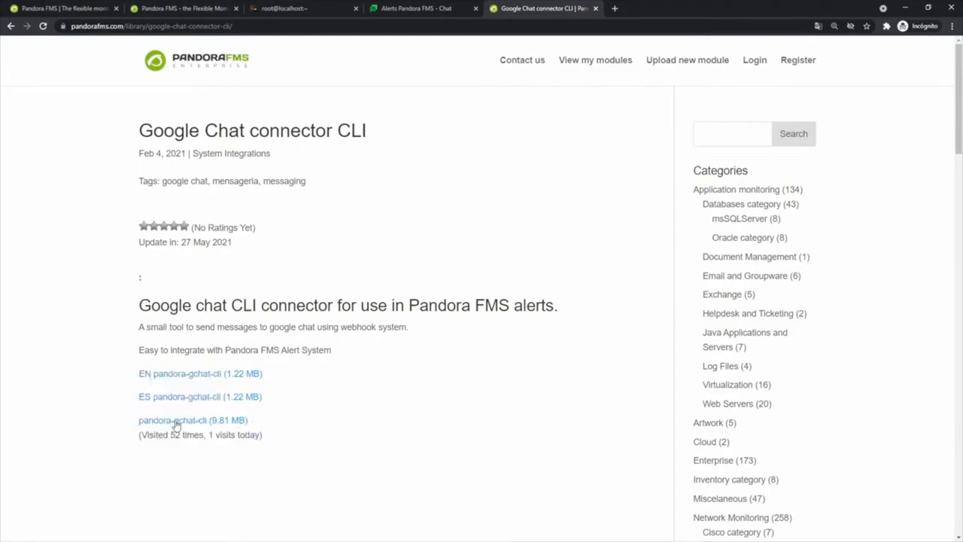
click(275, 9)
text(cd /usr/s)
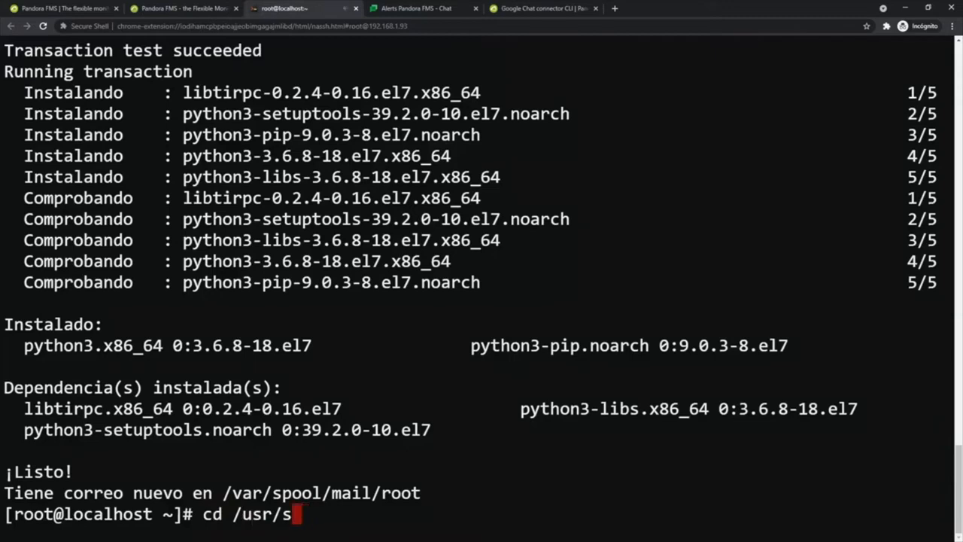
text(hare/pandora_)
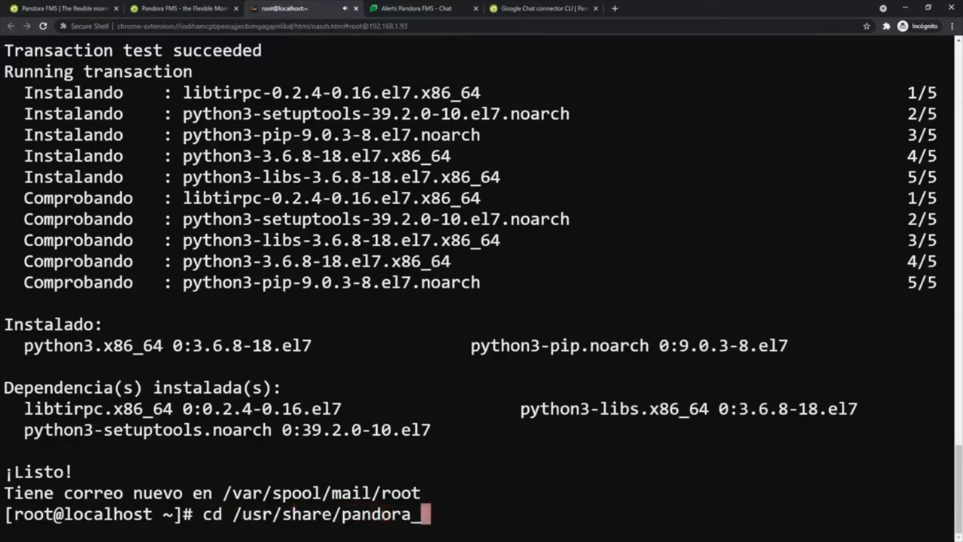
text(server/util/plugin/)
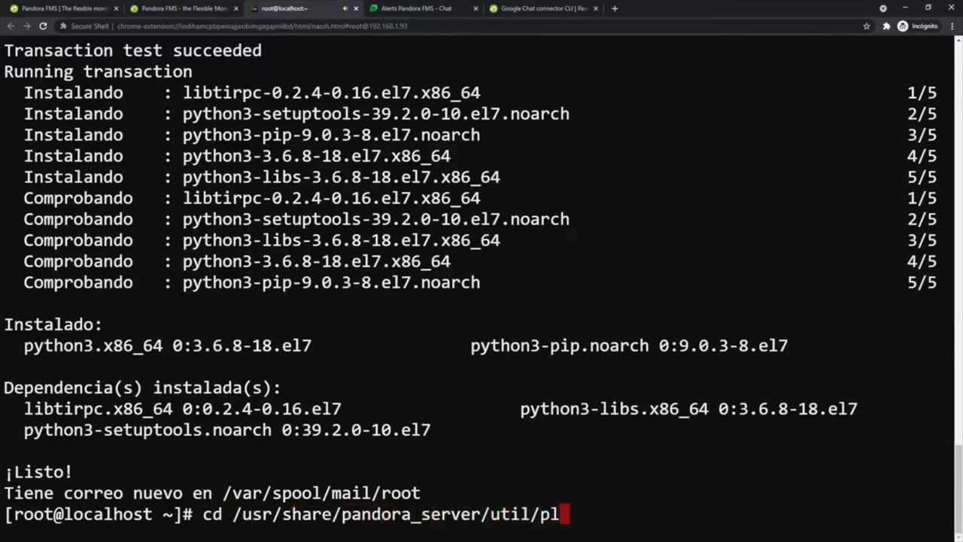
In the plugin folder, list the connector files and pip-install requirements.txt
key(Return)
text(ll)
key(Return)
mouse_move(689, 51)
mouse_down()
mouse_move(490, 51)
mouse_move(689, 51)
mouse_up()
mouse_move(649, 198)
mouse_down()
mouse_move(491, 198)
mouse_move(650, 199)
mouse_up()
mouse_move(619, 303)
mouse_down()
mouse_move(518, 303)
mouse_move(620, 303)
mouse_up()
text(pip3 install -r requirements.txt)
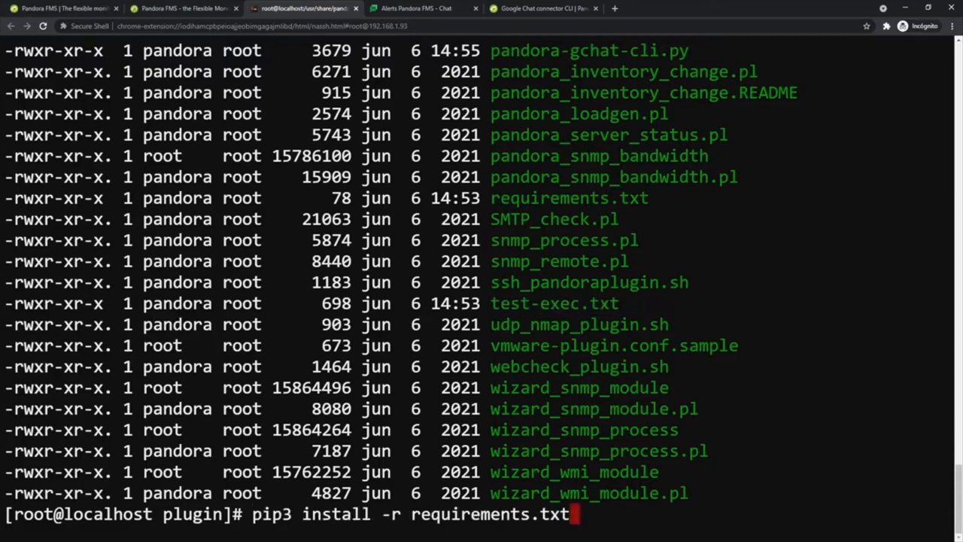
key(Return)
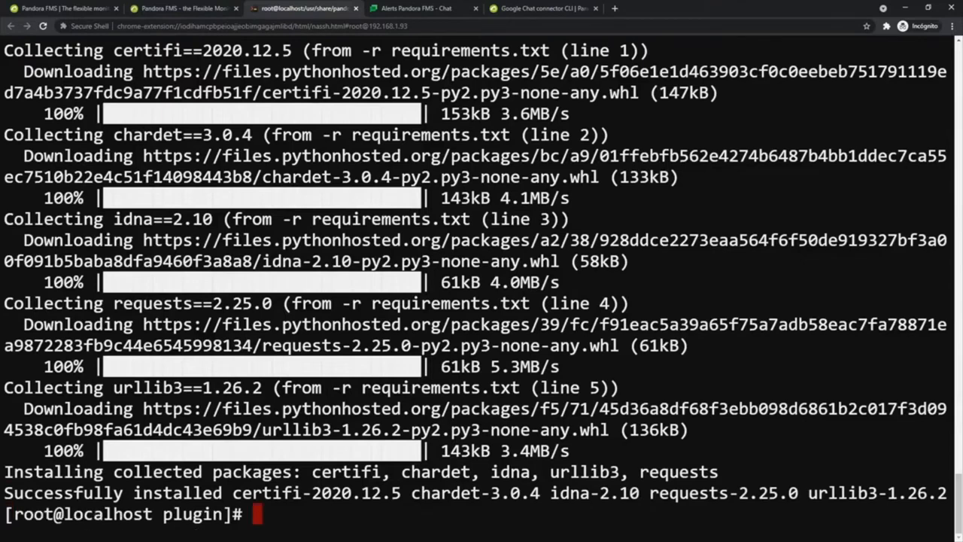
Check pandora-gchat-cli.py -h usage, then send a test alert to the webhook, getting a 200 success
text(python3 pandora-gchat-cli.py -h)
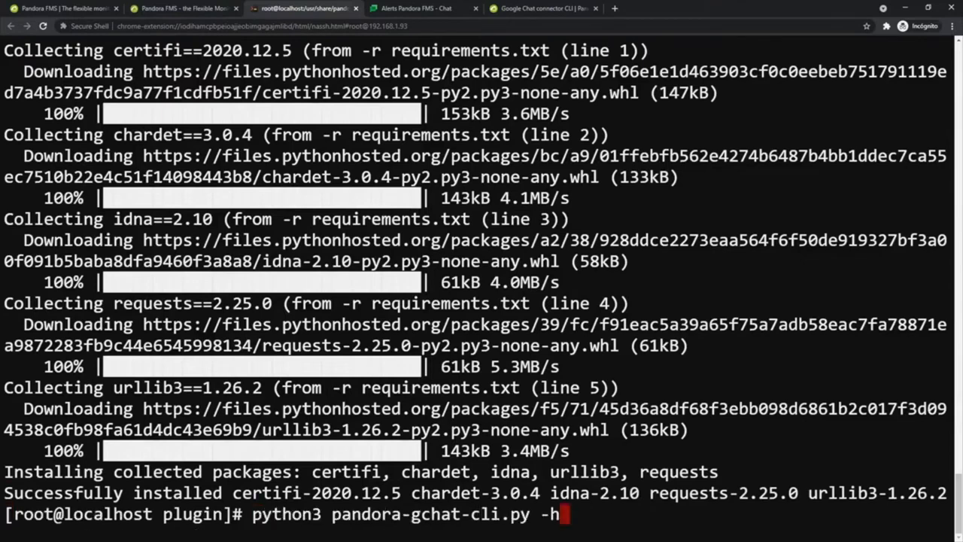
key(Return)
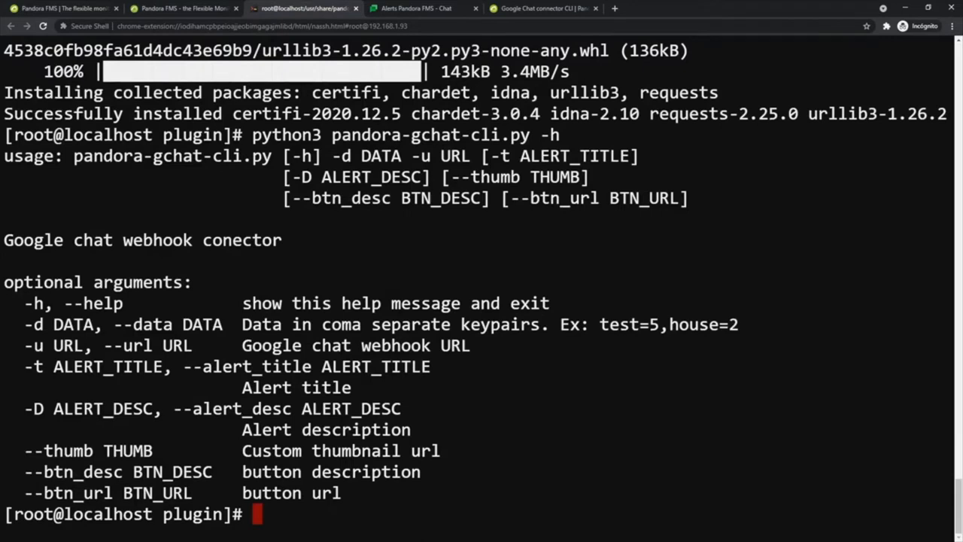
mouse_move(4, 156)
mouse_down()
mouse_move(402, 155)
mouse_move(598, 198)
mouse_move(689, 197)
mouse_move(540, 197)
mouse_move(639, 157)
mouse_move(5, 156)
mouse_up()
mouse_move(331, 156)
mouse_down()
mouse_move(471, 155)
mouse_move(332, 156)
mouse_up()
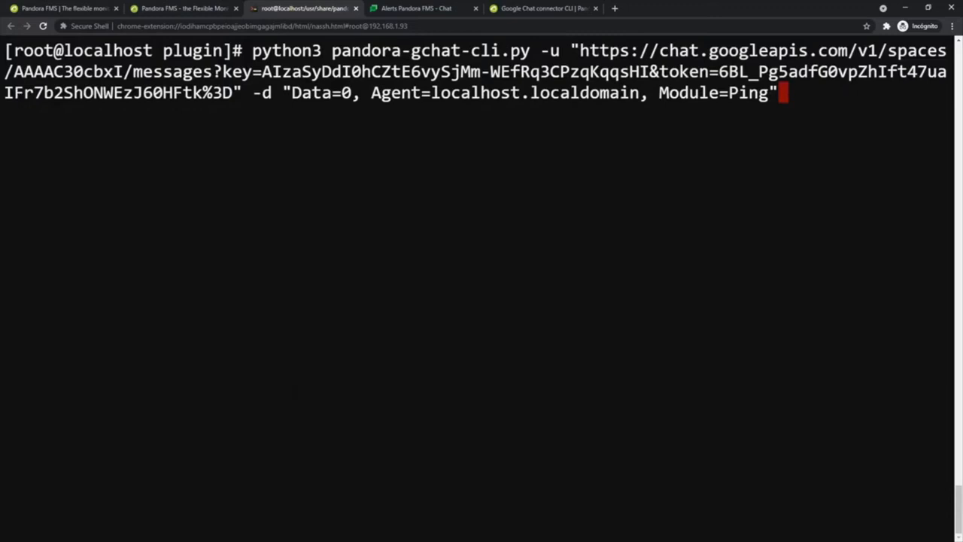
key(Return)
drag(303, 114, 54, 114)
click(58, 115)
click(403, 10)
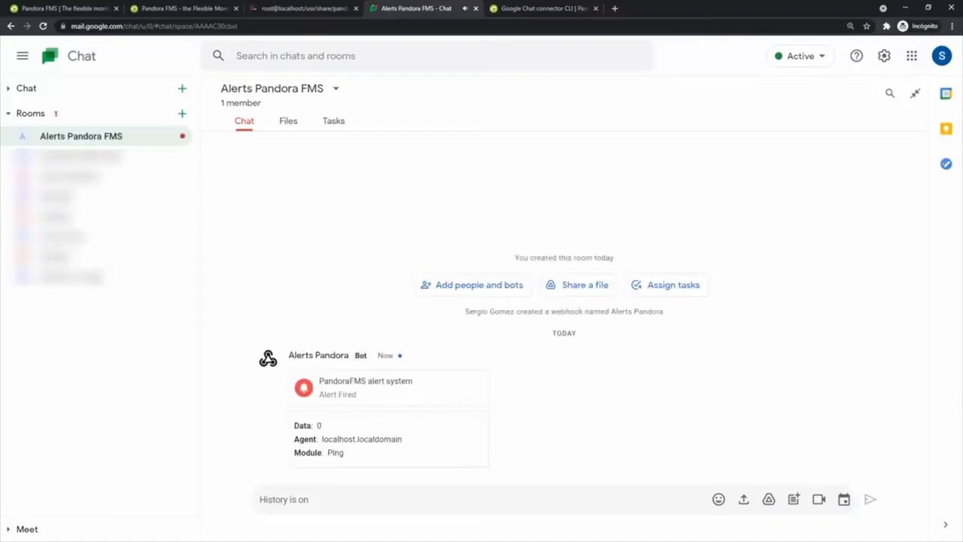
drag(287, 371, 443, 469)
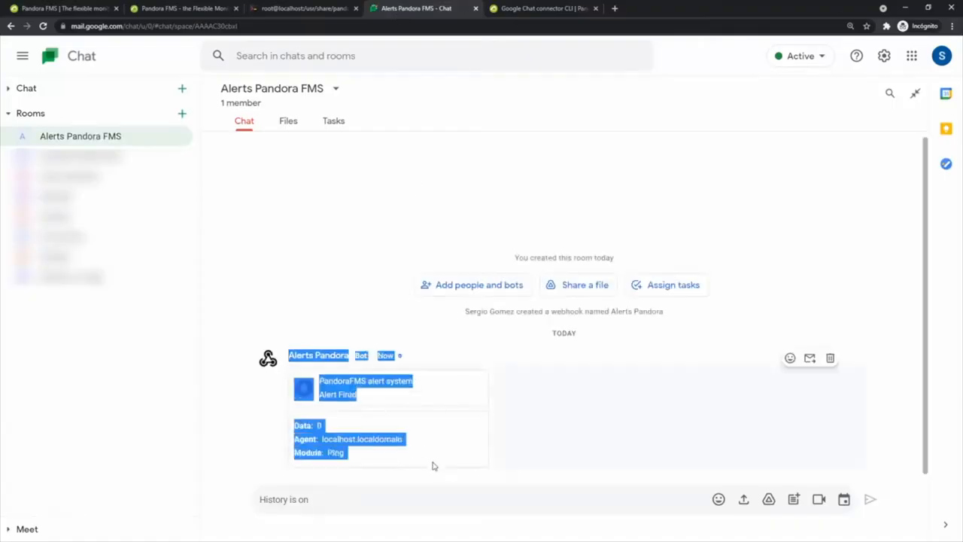
click(375, 425)
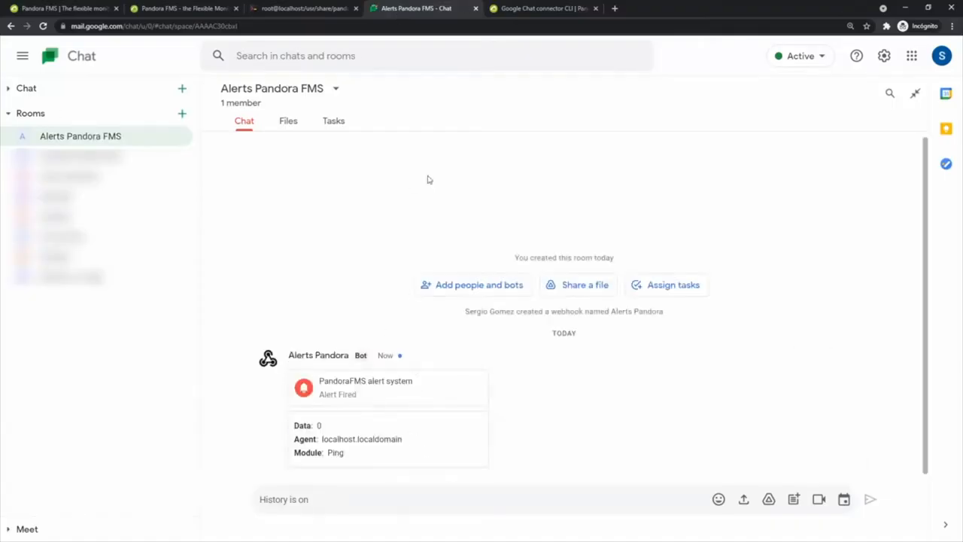
click(277, 9)
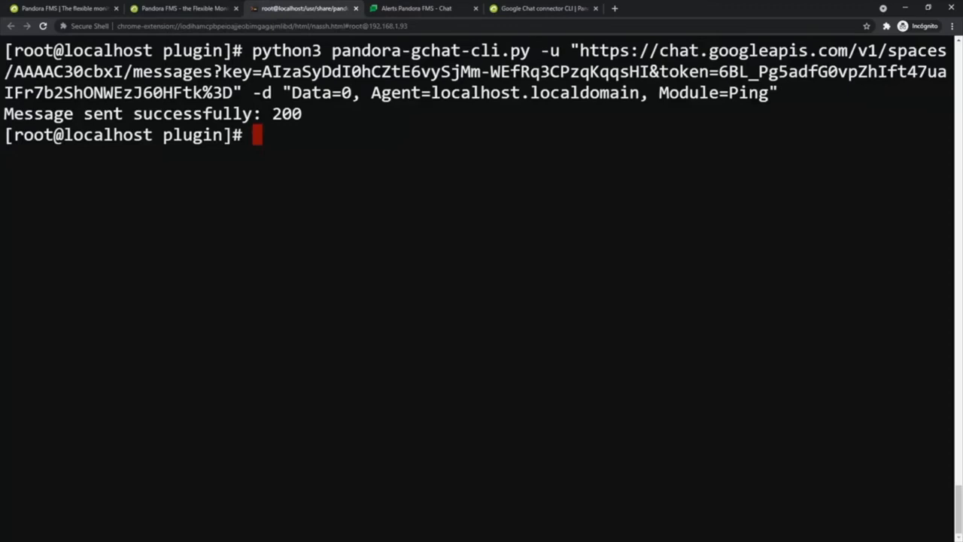
Run pandora-gchat-cli.py bare and go through its required -d/-u and optional title, description, thumbnail, button arguments
text(python3 pandora-gchat-cli.py)
key(Return)
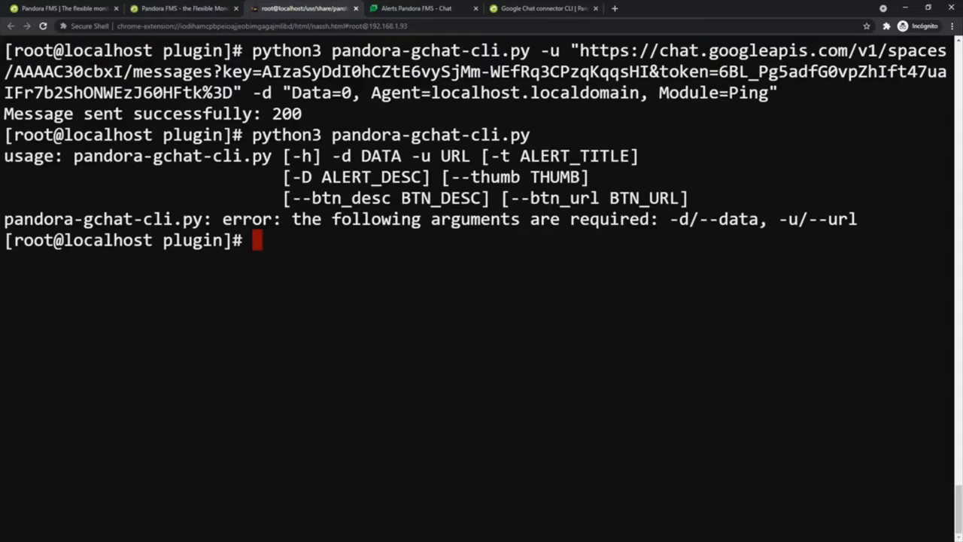
mouse_move(341, 156)
mouse_down()
mouse_move(470, 156)
mouse_move(323, 156)
mouse_move(351, 157)
mouse_move(341, 156)
mouse_up()
mouse_move(489, 156)
mouse_down()
mouse_move(589, 177)
mouse_move(391, 178)
mouse_move(498, 157)
mouse_move(489, 156)
mouse_up()
mouse_move(302, 198)
mouse_down()
mouse_move(679, 198)
mouse_move(303, 198)
mouse_up()
Open test-exec.txt in vim and delete the old -u webhook URL line
text(vim test-exec.txt)
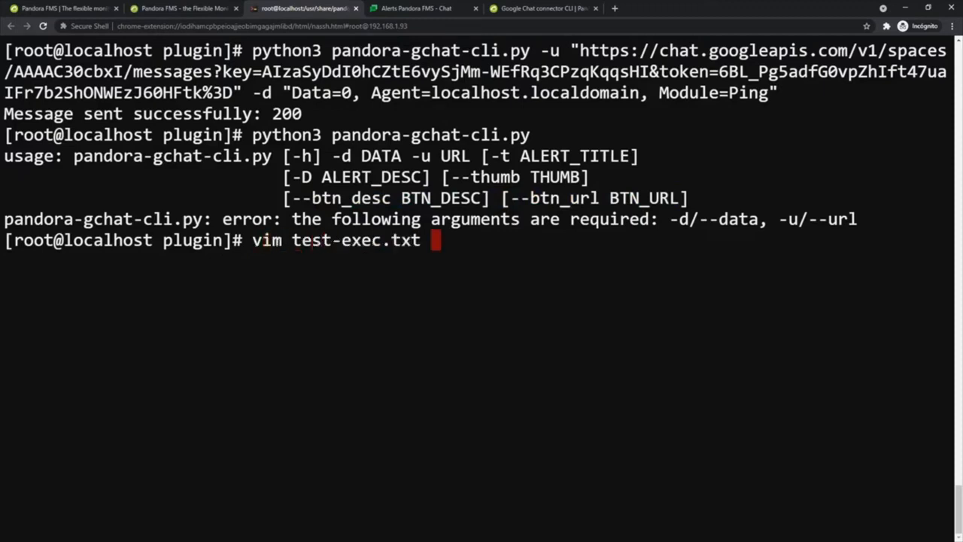
key(Return)
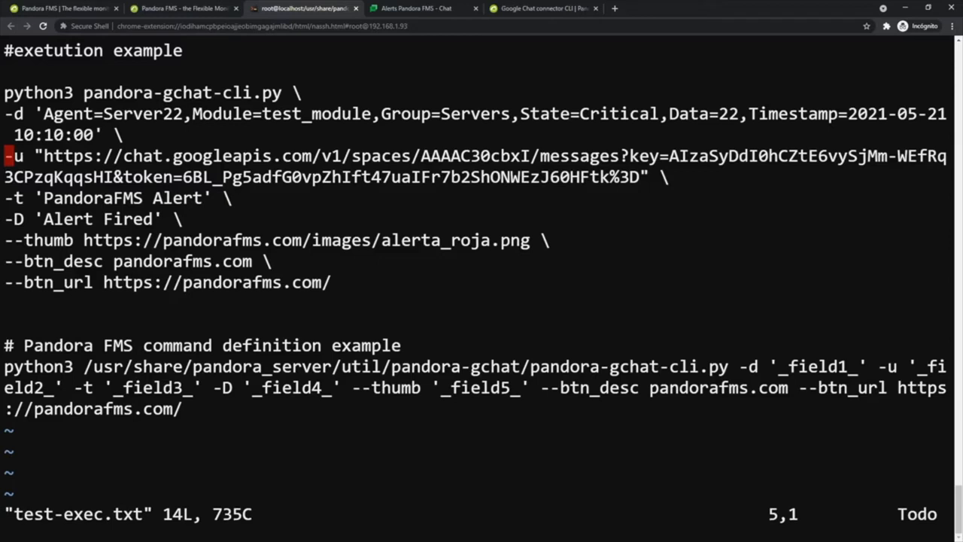
key(d)
key(d)
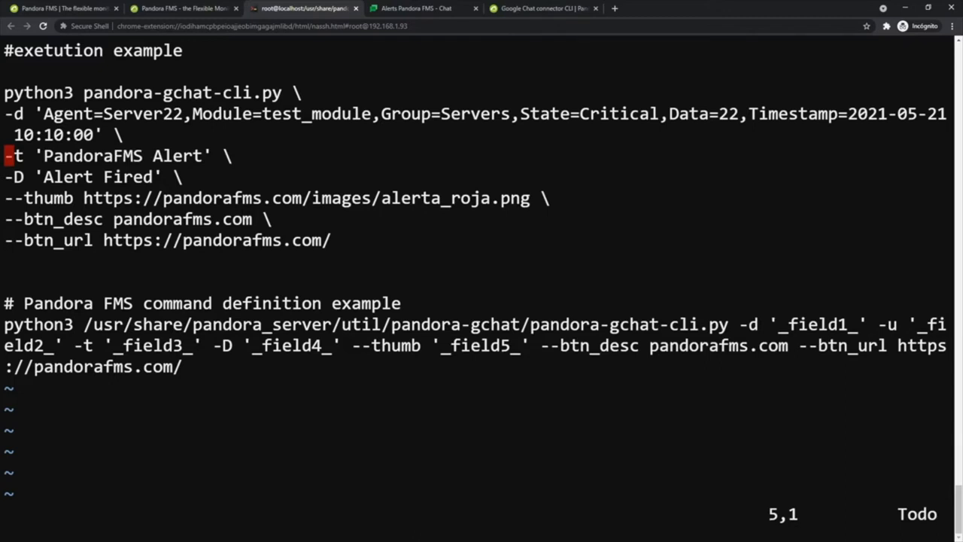
Insert the room's webhook URL as the new -u line ending in a backslash, and copy the example command
key(i)
key(Return)
key(Up)
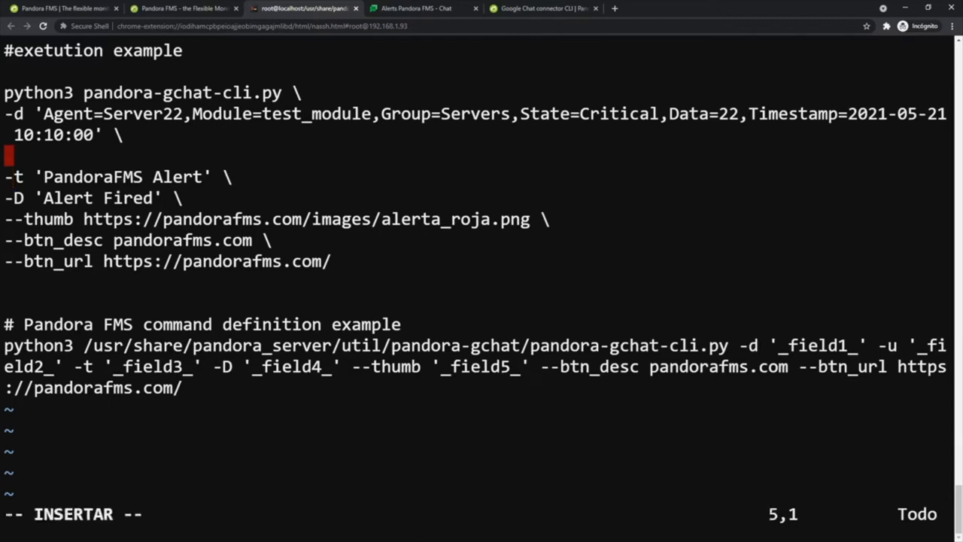
key(ctrl+shift+v)
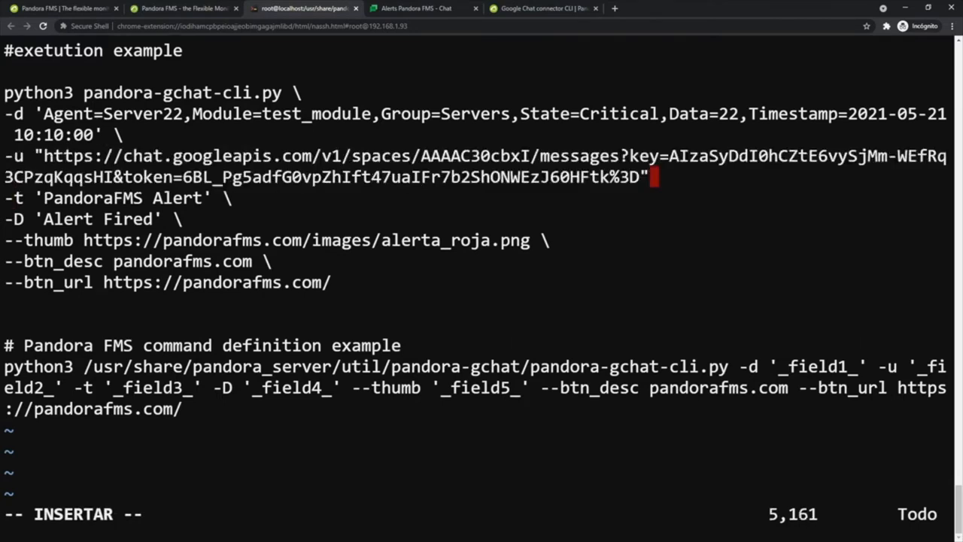
text(\)
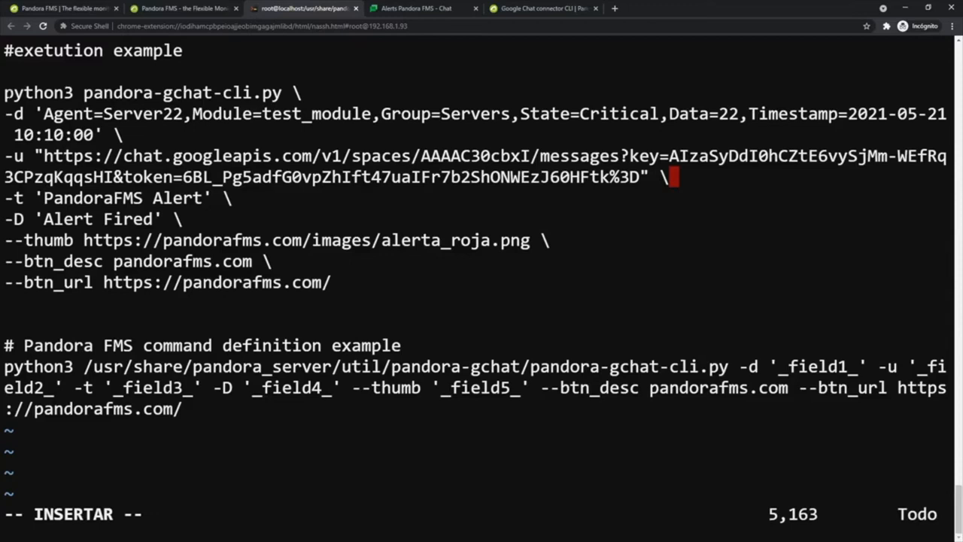
drag(4, 92, 331, 282)
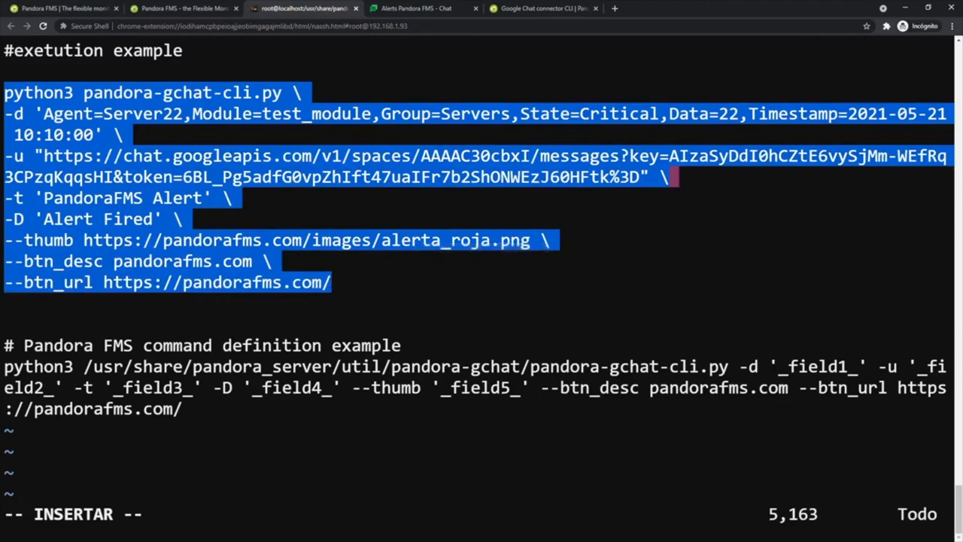
key(ctrl+c)
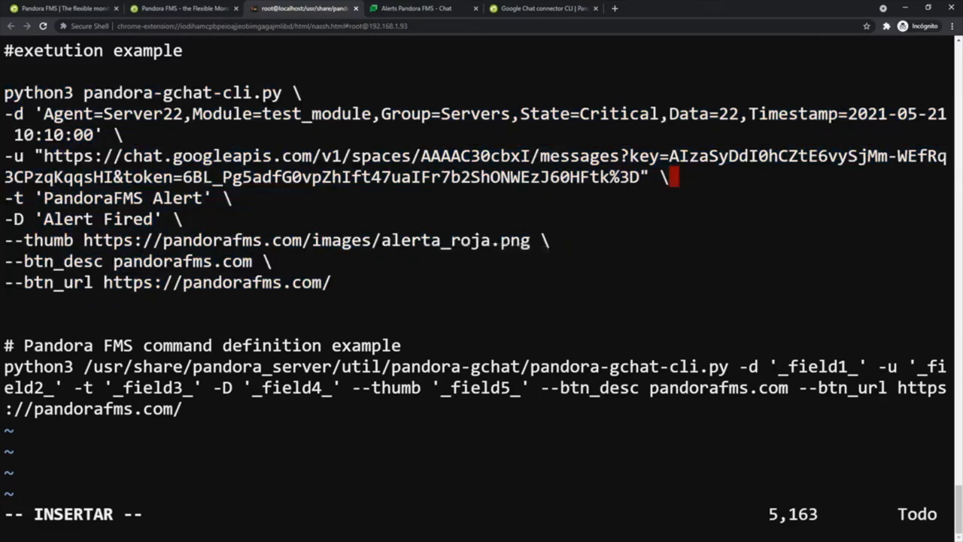
Save test-exec.txt and quit vim with :x
key(Escape)
text(:x)
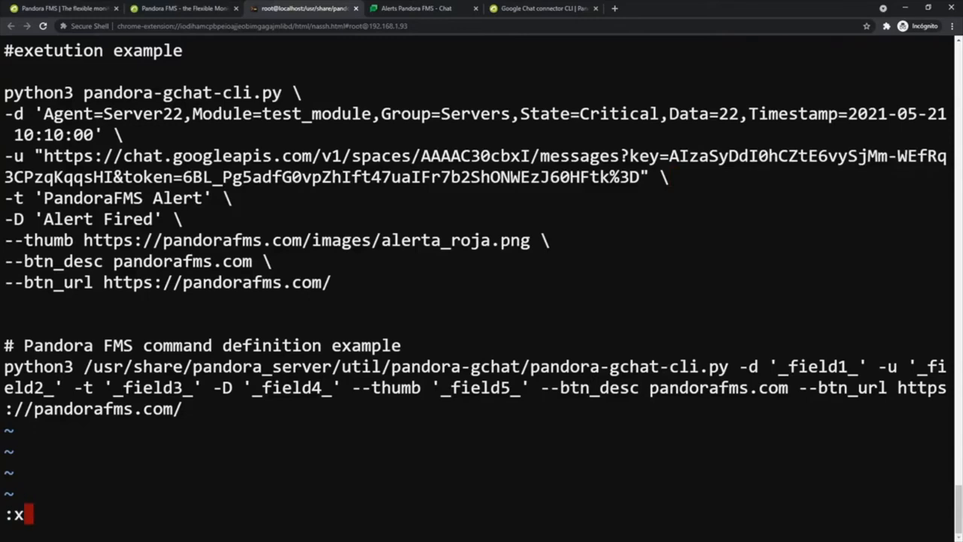
key(Return)
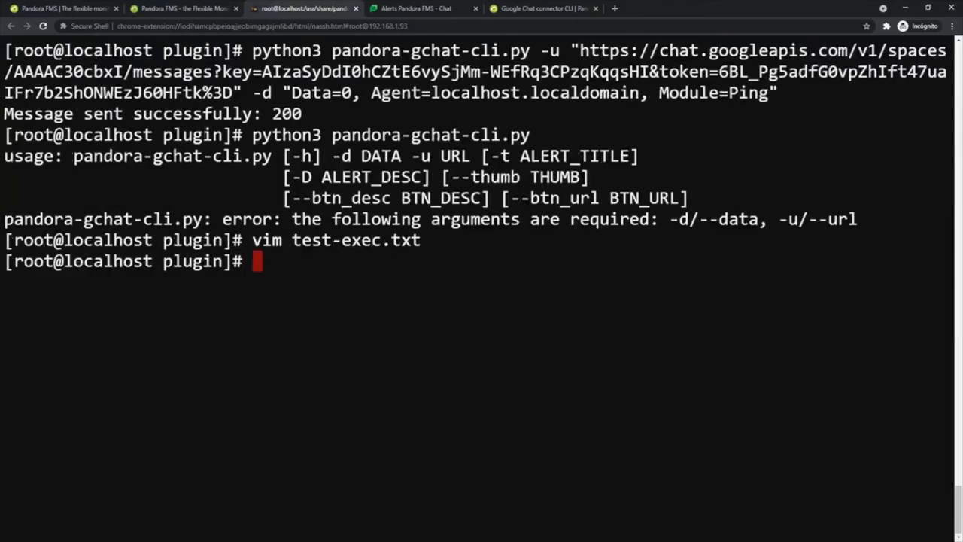
Run the full multi-line example alert command and view the resulting card in the Alerts Pandora FMS chat
key(ctrl+shift+v)
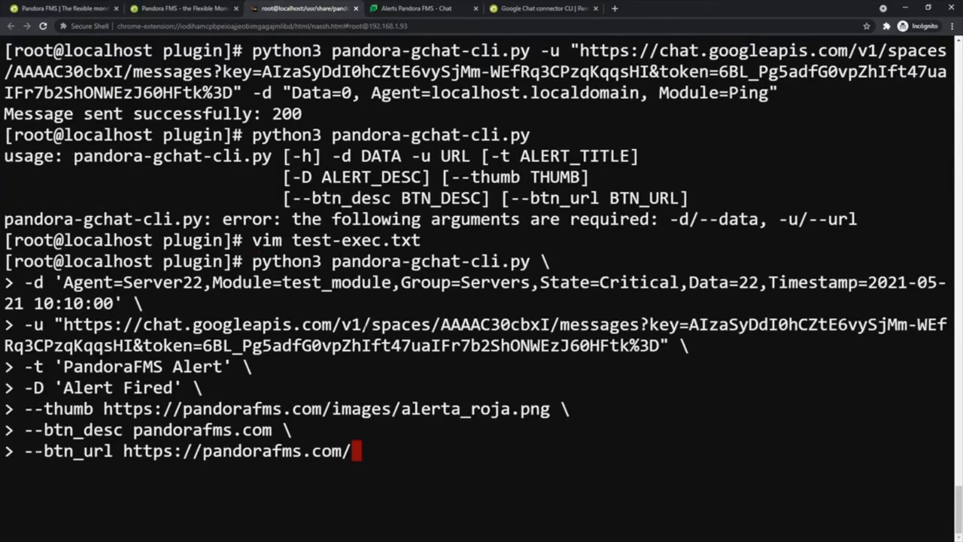
key(Return)
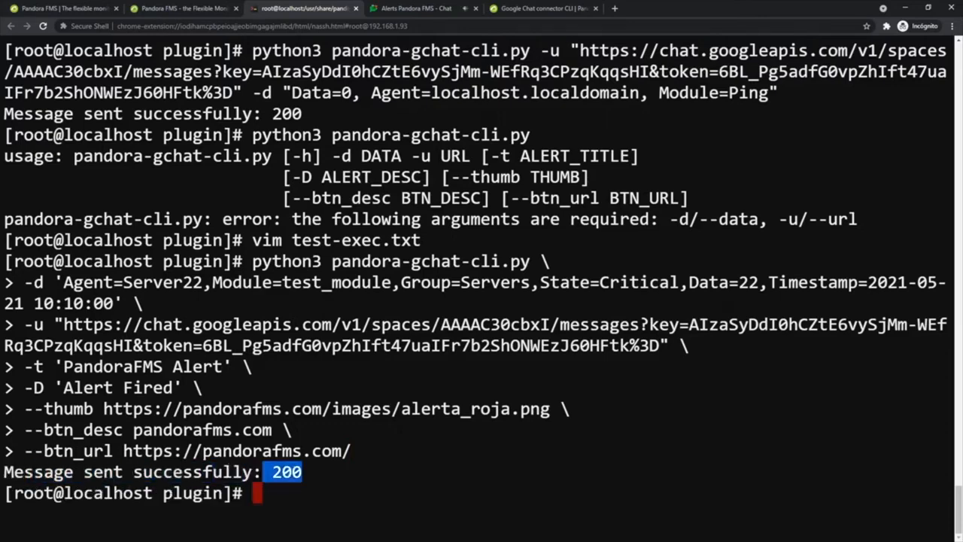
click(435, 8)
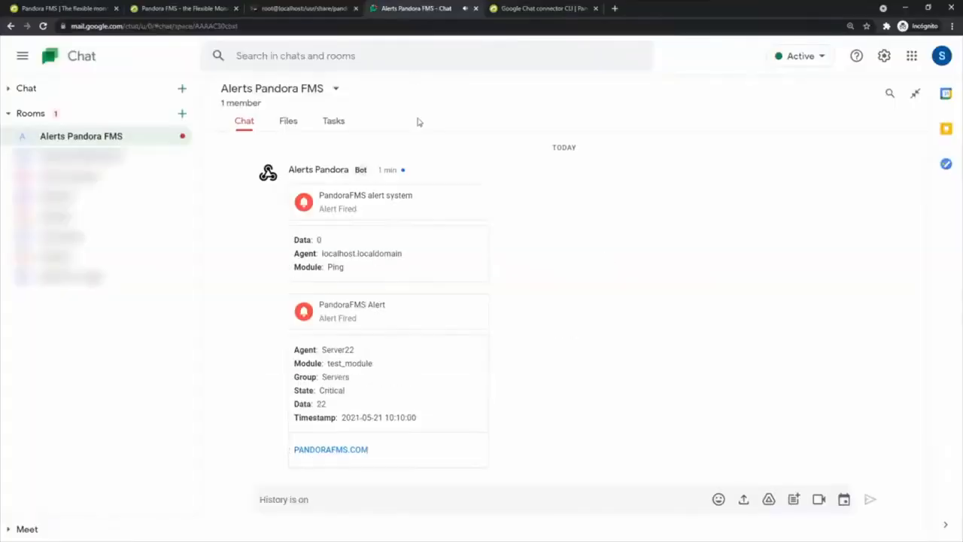
Check the critical Server22 PandoraFMS Alert card's details in the Alerts Pandora FMS chat room
mouse_move(319, 304)
mouse_down()
mouse_move(347, 322)
mouse_move(391, 418)
mouse_move(425, 446)
mouse_move(419, 456)
mouse_move(358, 341)
mouse_move(319, 305)
mouse_up()
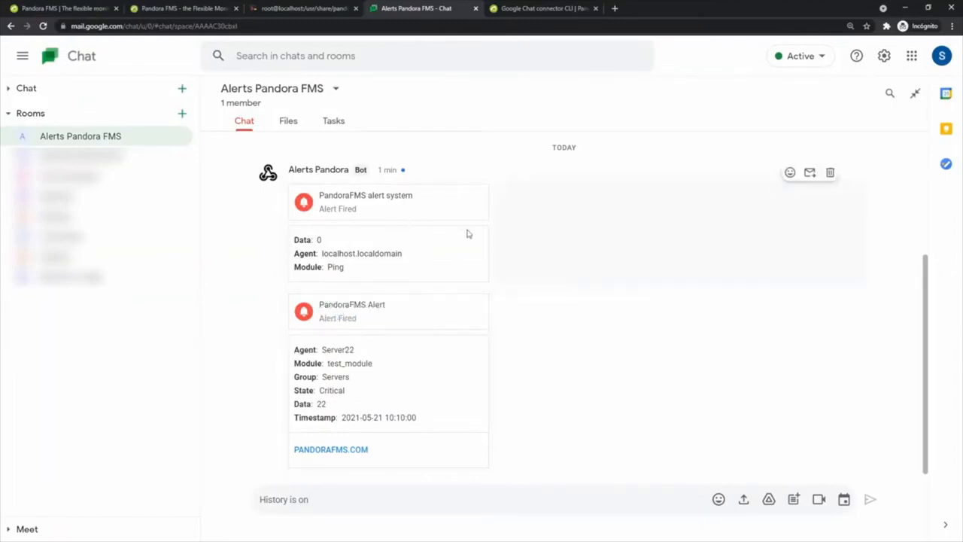
click(285, 9)
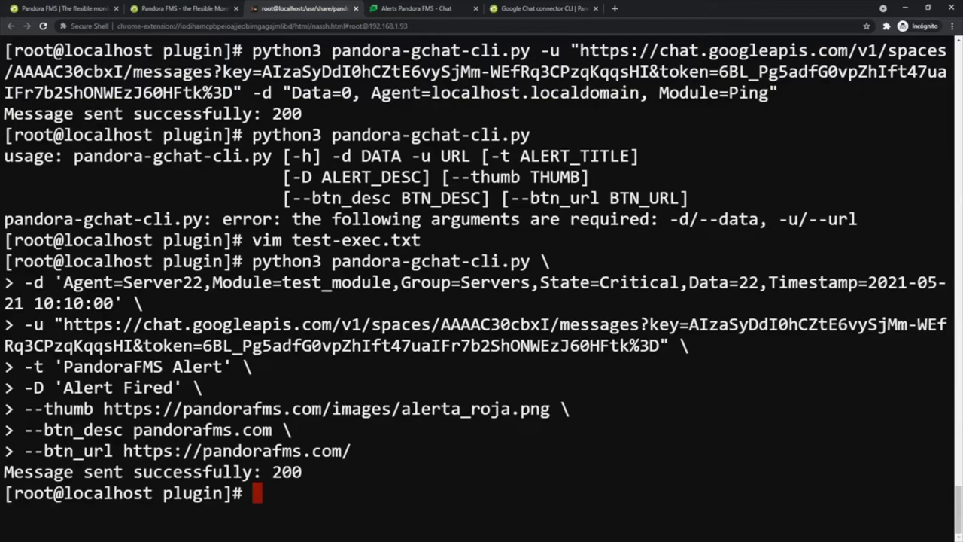
Open the Pandora FMS Alert commands page in a separate tab
click(177, 9)
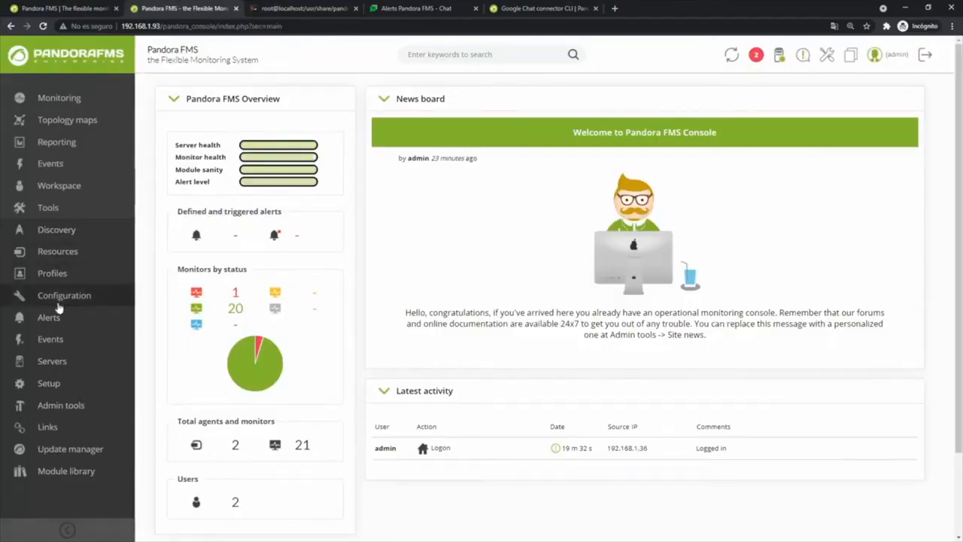
mouse_move(48, 319)
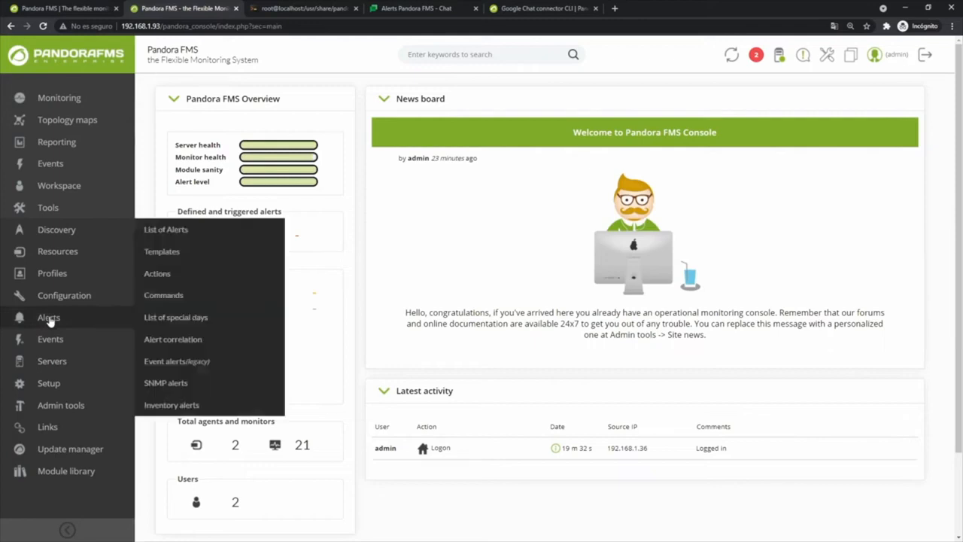
middle_click(153, 300)
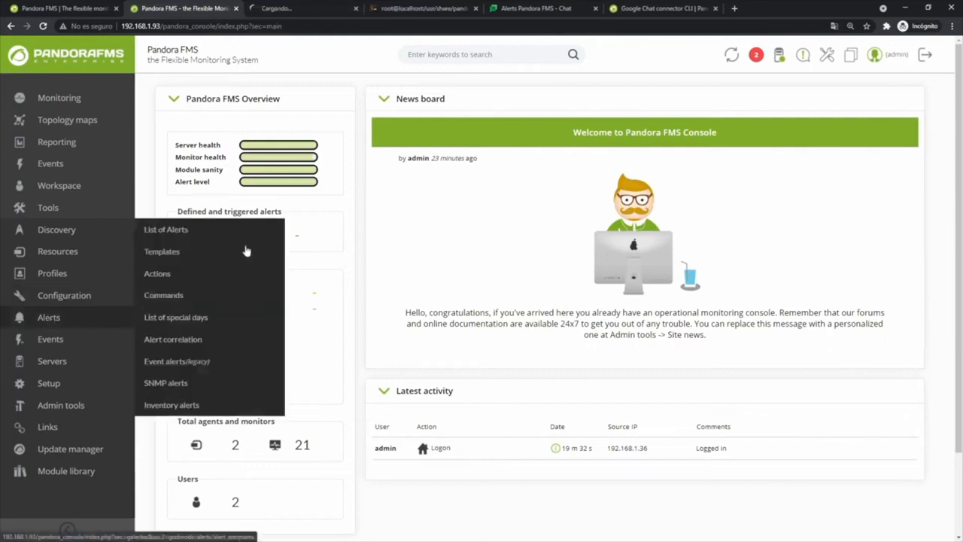
Print the current folder path /usr/share/pandora_server/util/plugin with pwd and select it
click(416, 7)
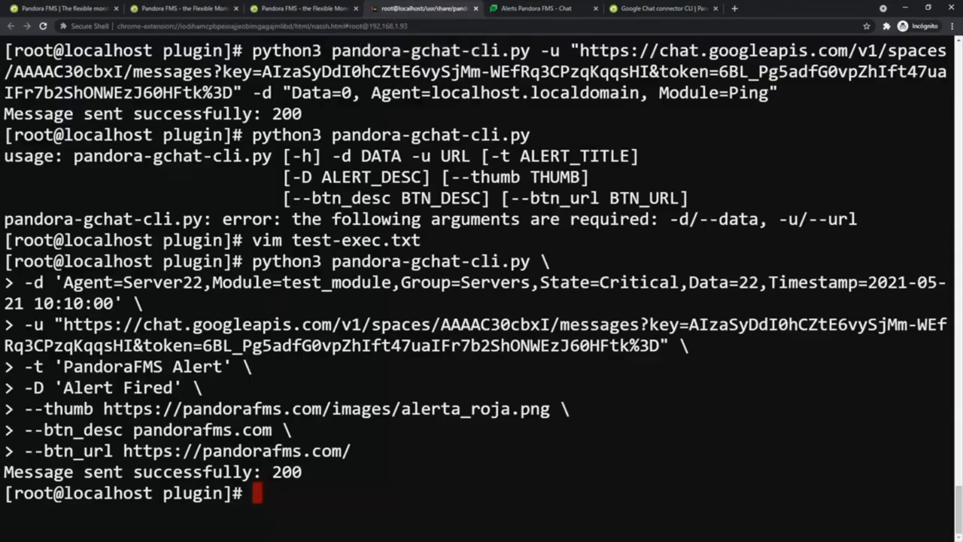
text(pe)
text(d)
key(Return)
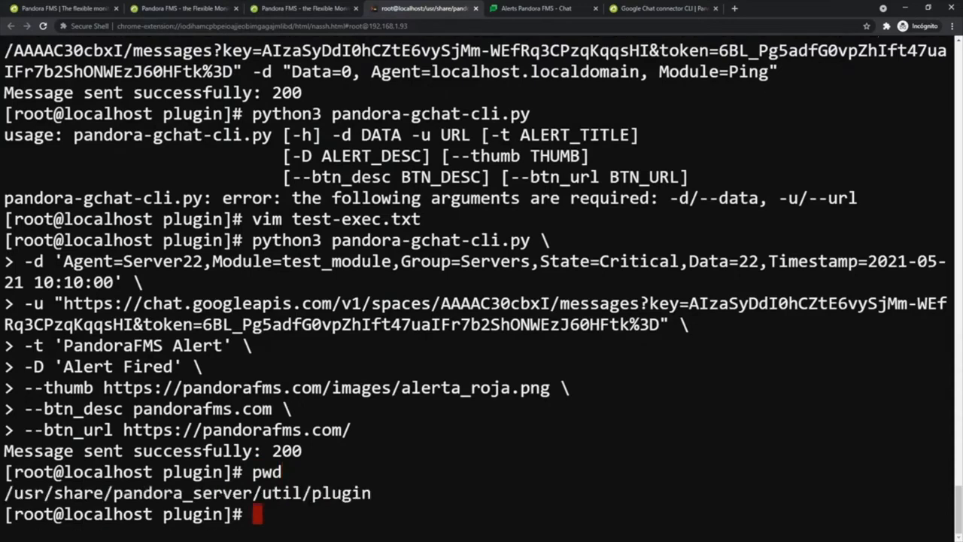
mouse_move(5, 493)
mouse_down()
mouse_move(372, 492)
mouse_move(5, 493)
mouse_up()
Create an alert command named Google Chat Command running the pasted pandora-gchat-cli.py command line
click(264, 9)
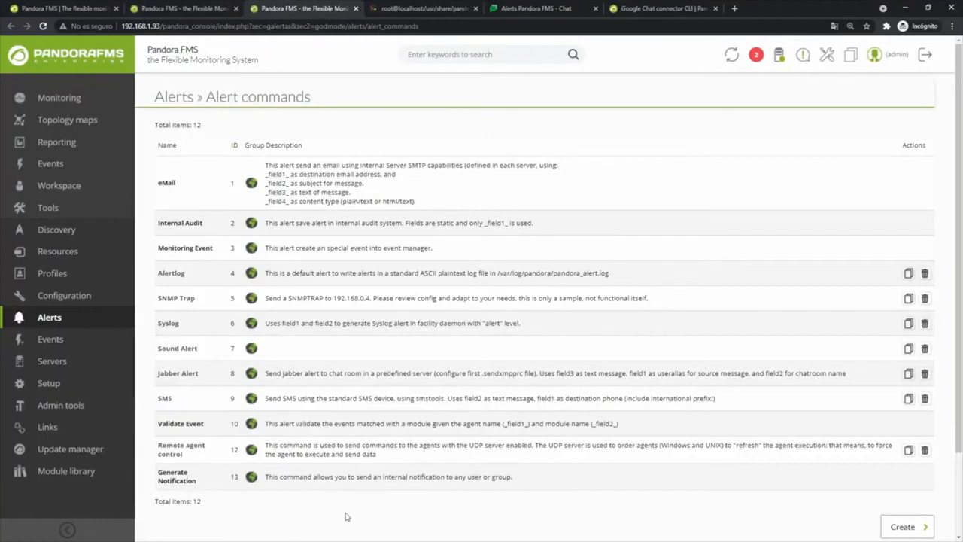
mouse_move(57, 321)
click(895, 526)
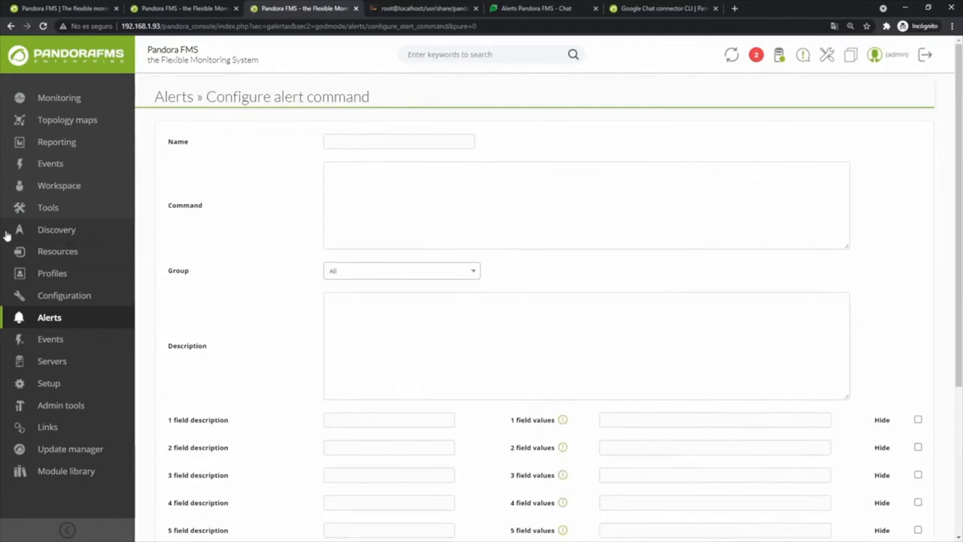
click(352, 141)
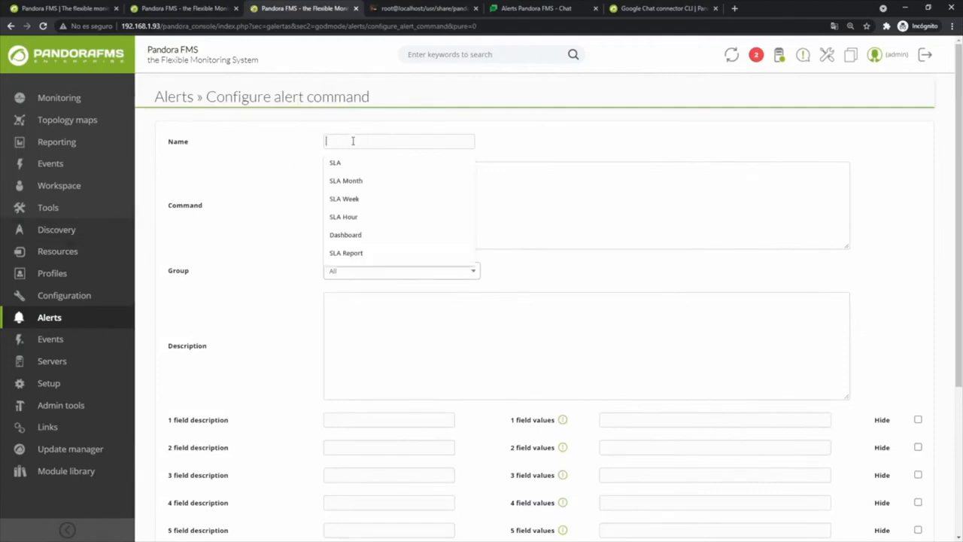
text(Google)
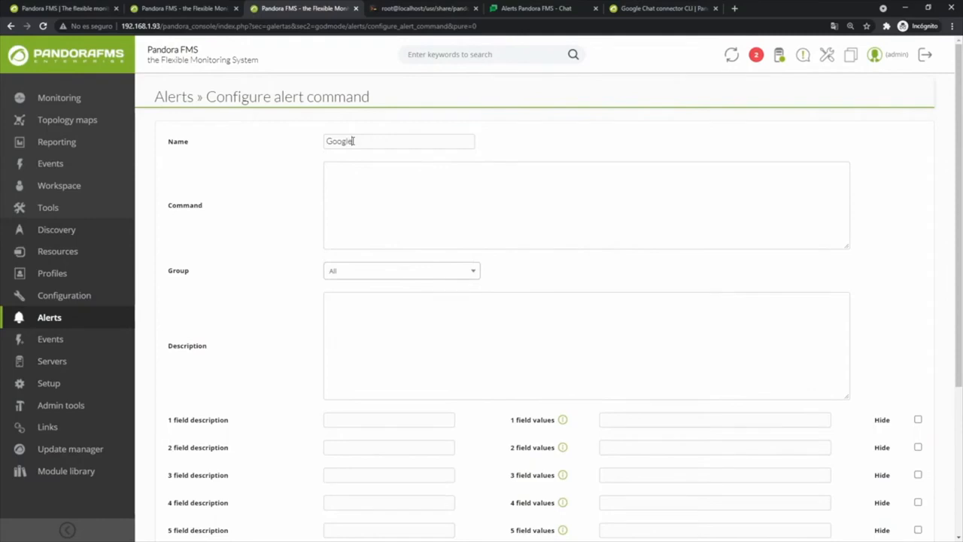
text( Chat Command)
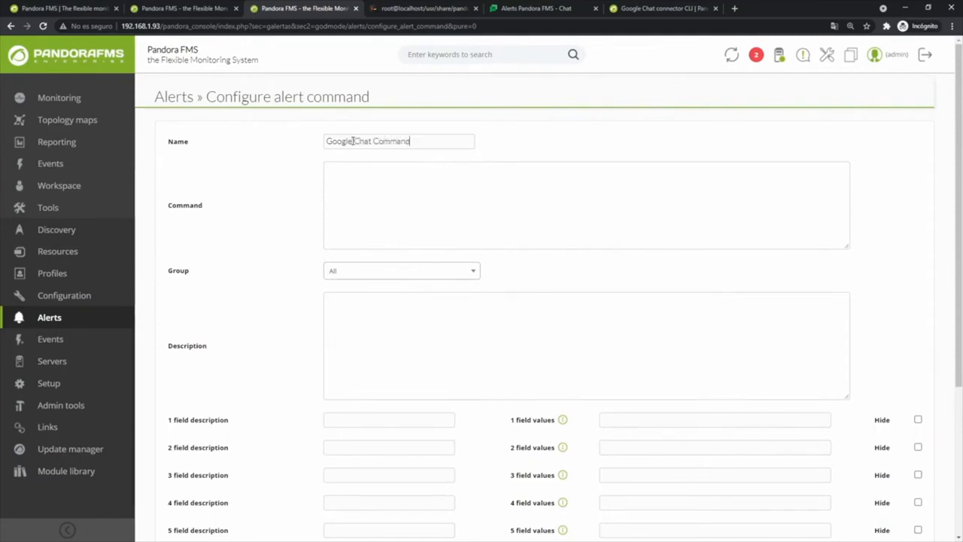
click(348, 176)
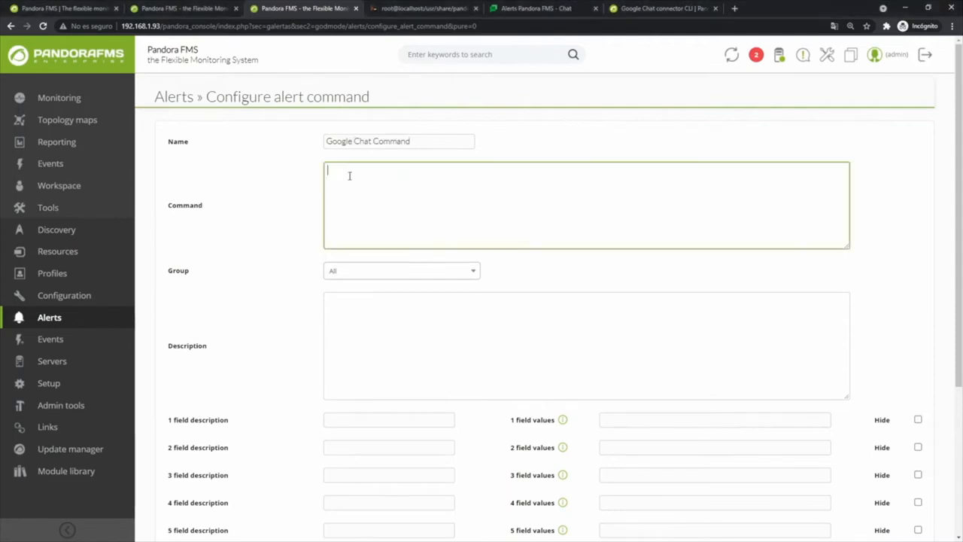
text(python3 /usr/share/pandora_server/util/plugin/pandora-gchat-cli.py -d '_field1_' -u '_field2_' -t '_field3_' -D '_field4_' --thumb '_field5_' --btn_desc pandorafms.com --btn_url https://pandorafms.com/)
drag(580, 170, 659, 172)
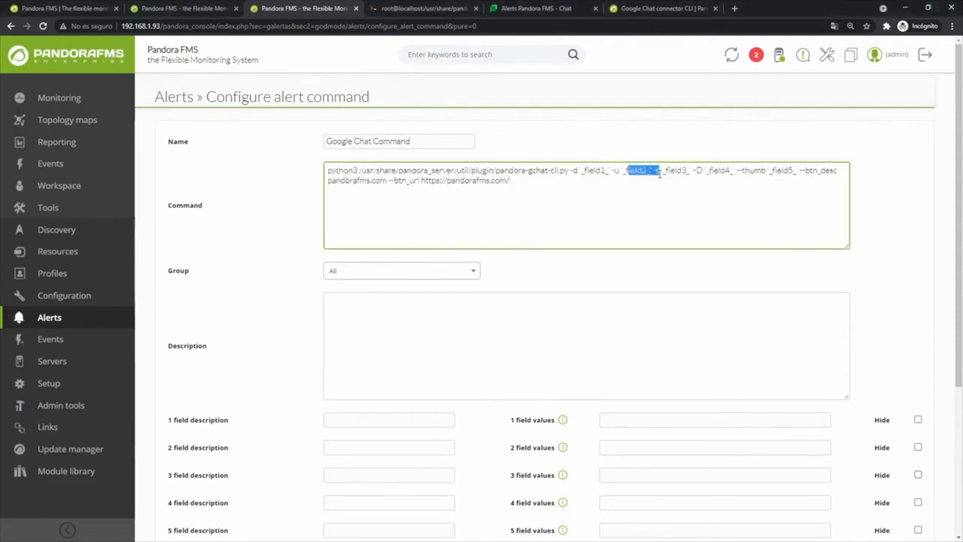
Keep the command's group as All and describe it as 'Google Chat connector'
click(351, 272)
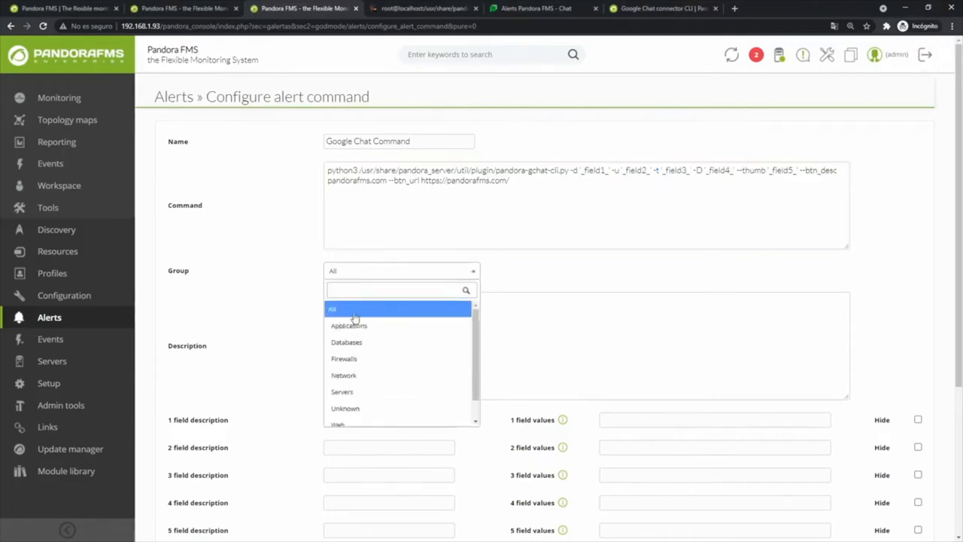
click(353, 310)
click(348, 316)
text(Google Chat)
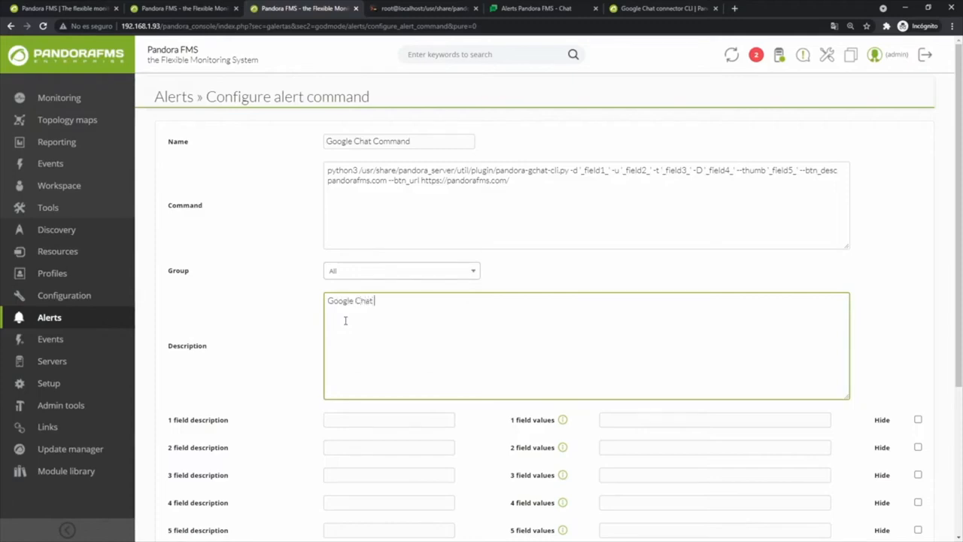
text( connector)
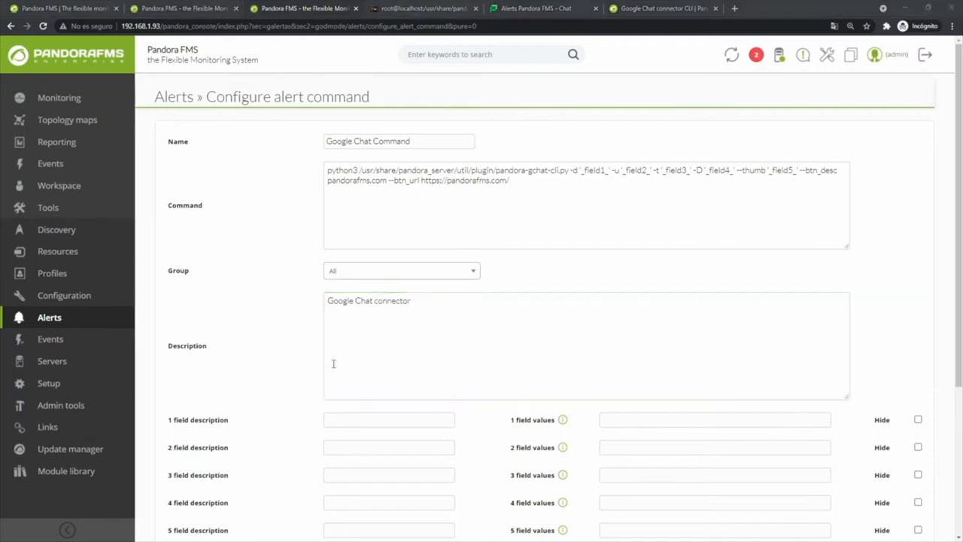
Label fields 1–5 as Data, Google Chat Token, Title, Description and Thumbnail
click(348, 421)
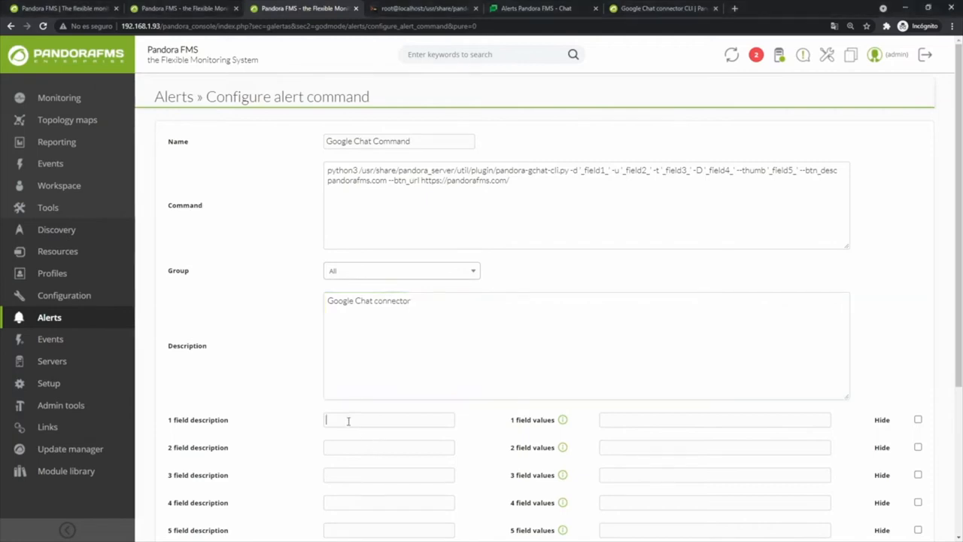
scroll(335, 426, down, 1)
text(Data)
click(340, 365)
key(ctrl+v)
click(342, 391)
text(Title)
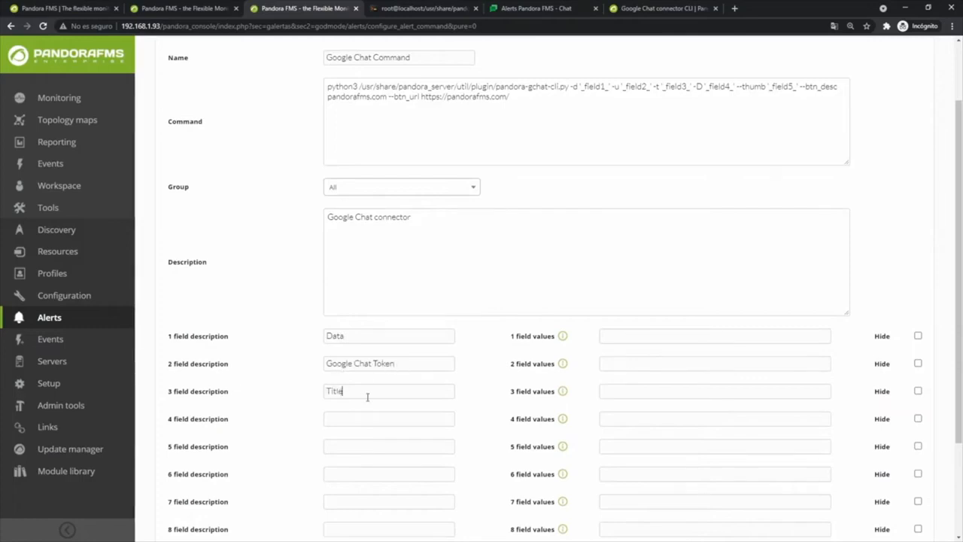
text(Description)
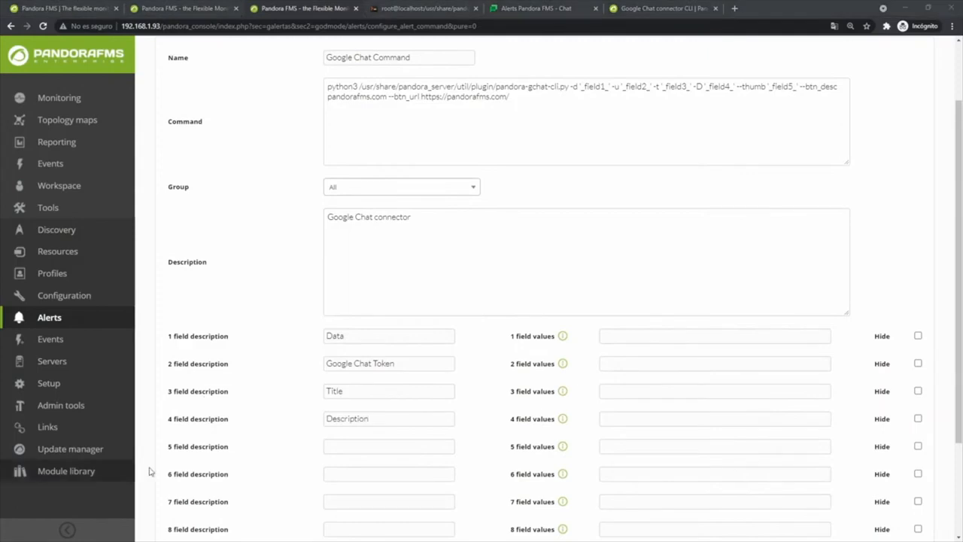
click(346, 451)
text(Thumbnail)
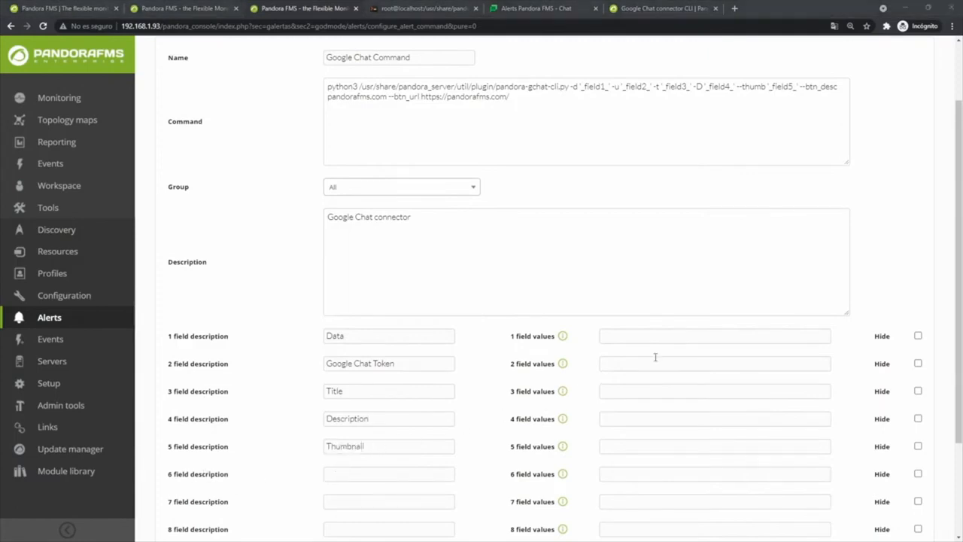
Fill field 1 with the agent/module macro string and field 2 with the hidden webhook token
click(651, 335)
key(ctrl+v)
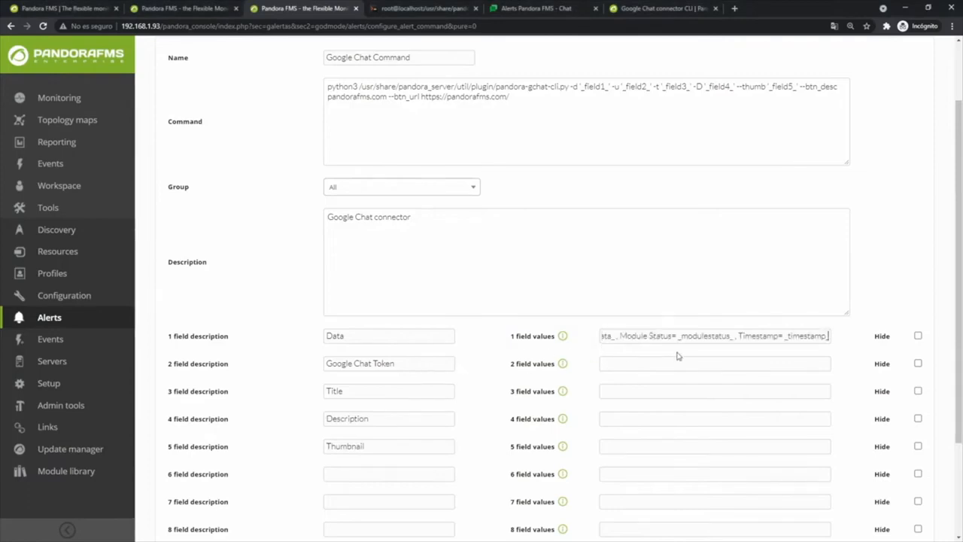
key(Home)
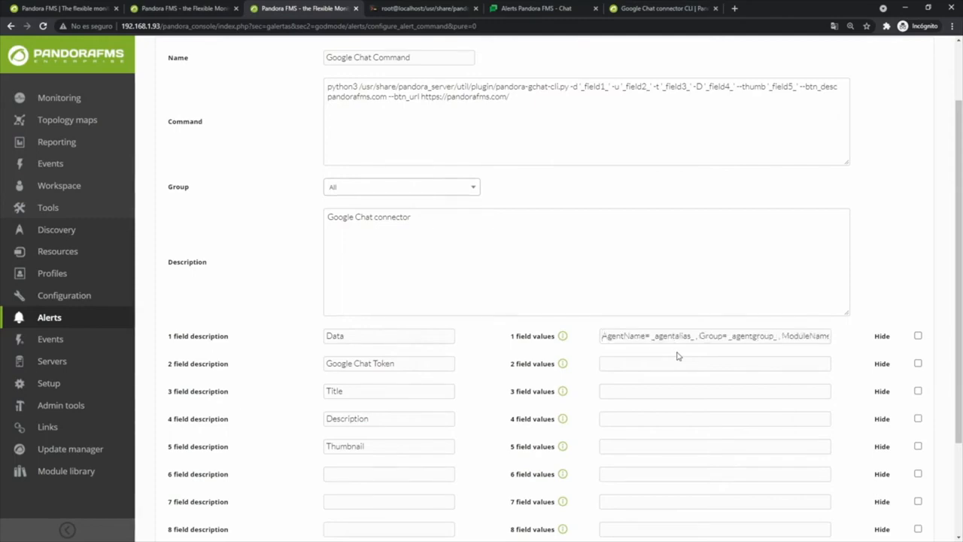
drag(660, 339, 678, 337)
drag(736, 337, 858, 337)
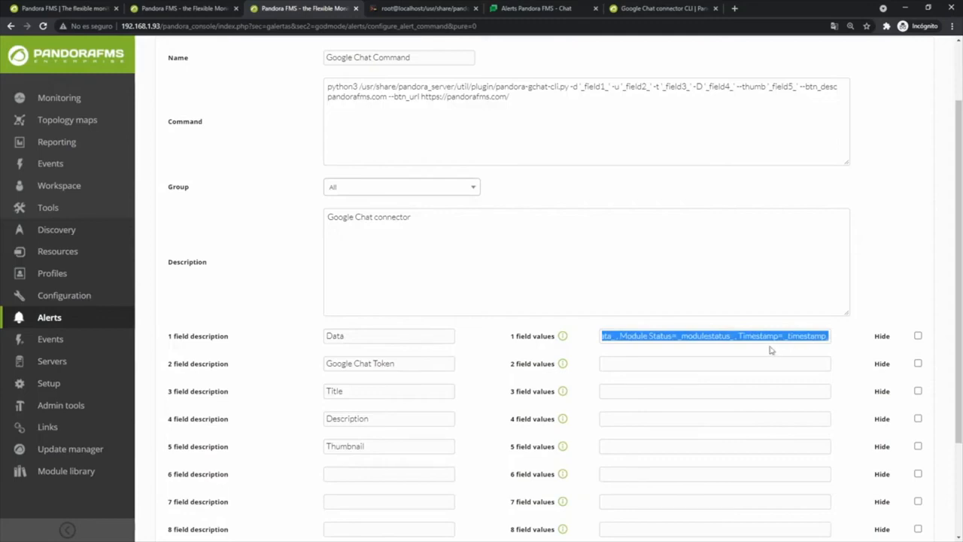
click(651, 349)
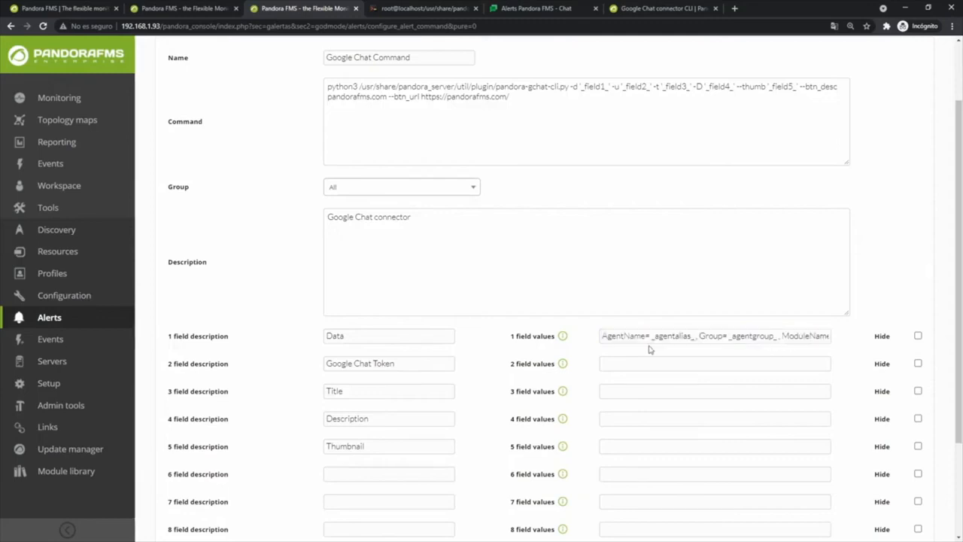
click(675, 370)
key(ctrl+v)
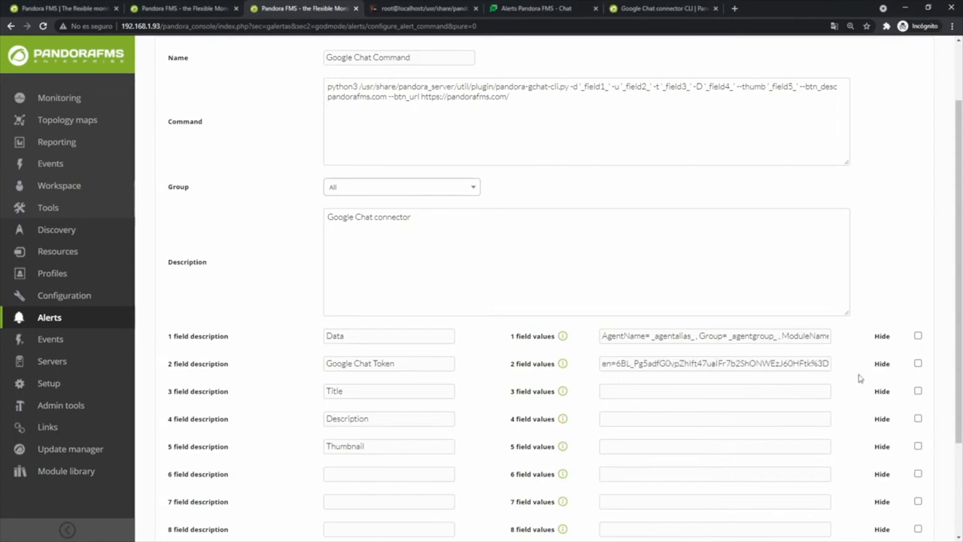
click(918, 364)
Set Title 'Alert in agent _agentalias_', Description 'Pandora FMS Alert Fired' and the red alert thumbnail address
click(741, 391)
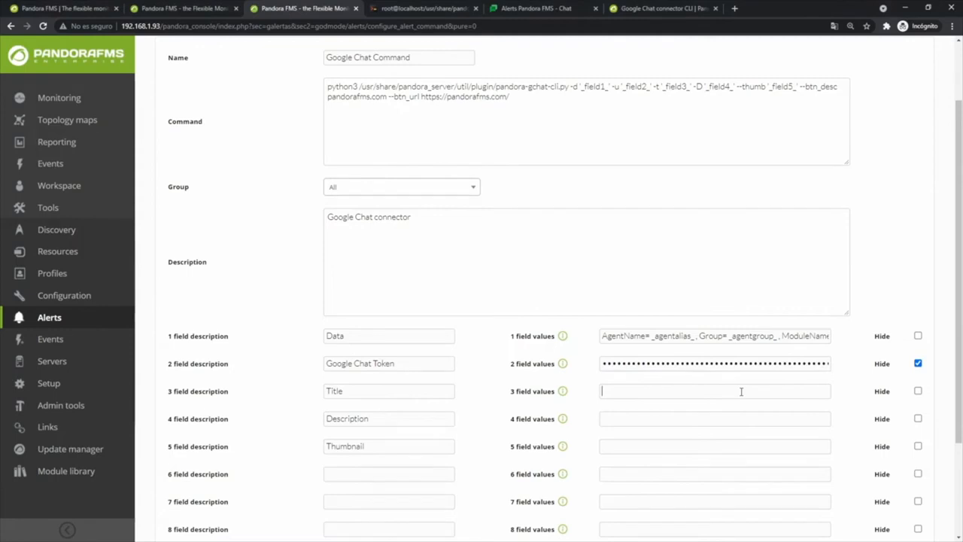
text(Alert in agent _agentalias_)
key(alt+Tab)
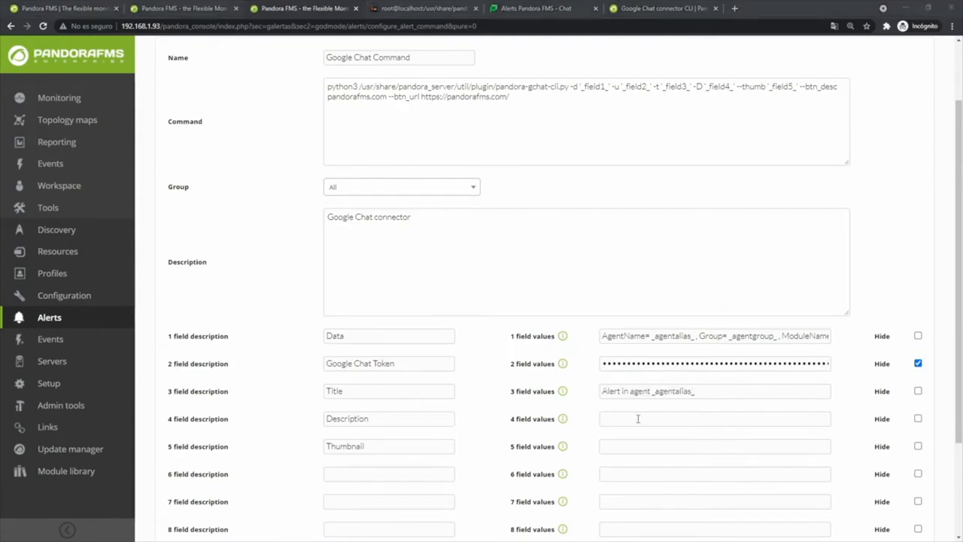
click(630, 420)
text(Pandora FMS Alert Fired)
key(alt+Tab)
click(610, 450)
text(https://pandorafms.com/images/alerta_roja.png)
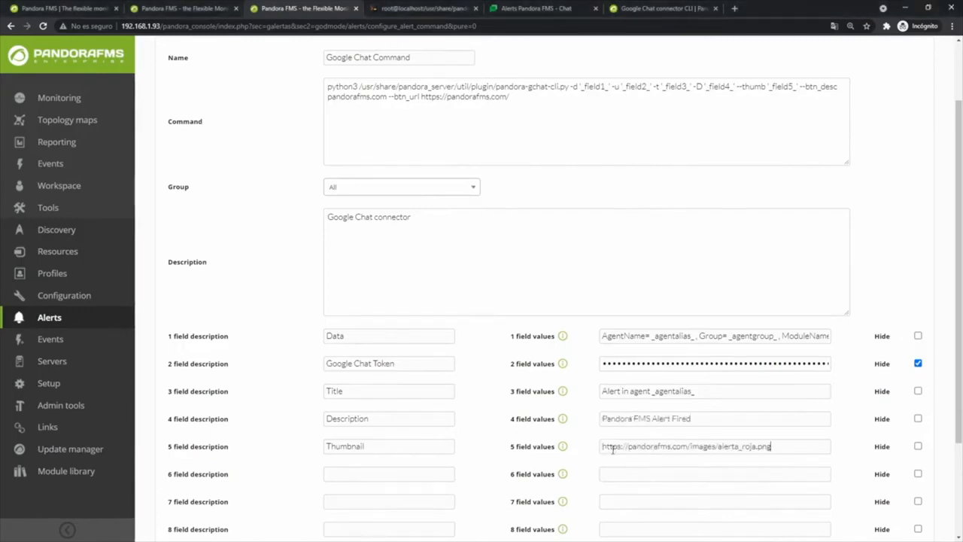
scroll(587, 440, down, 3)
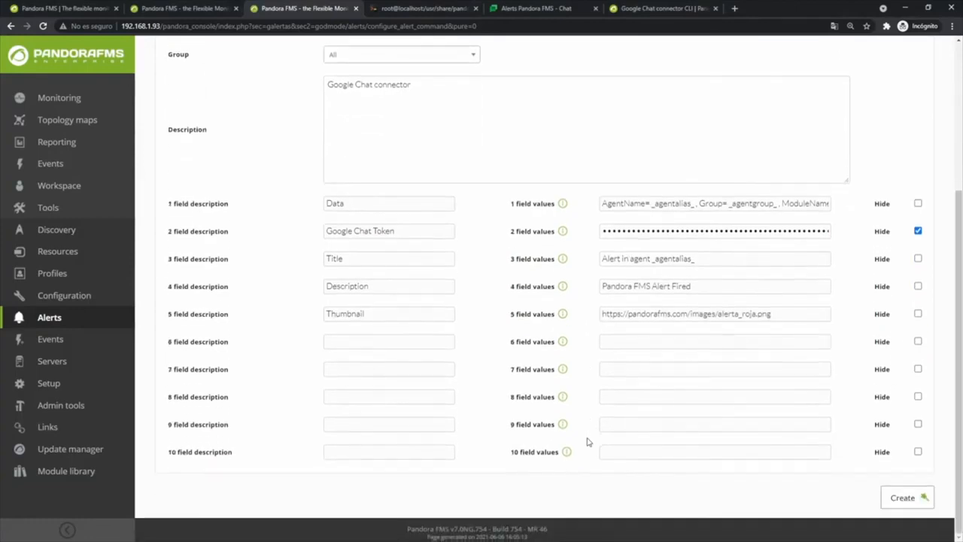
Save the Google Chat Command alert command
click(911, 500)
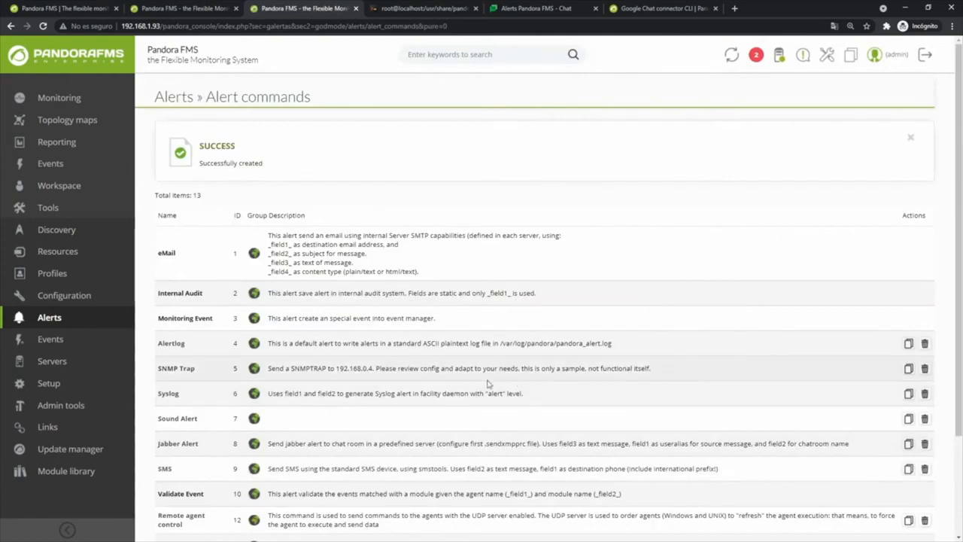
scroll(350, 448, down, 3)
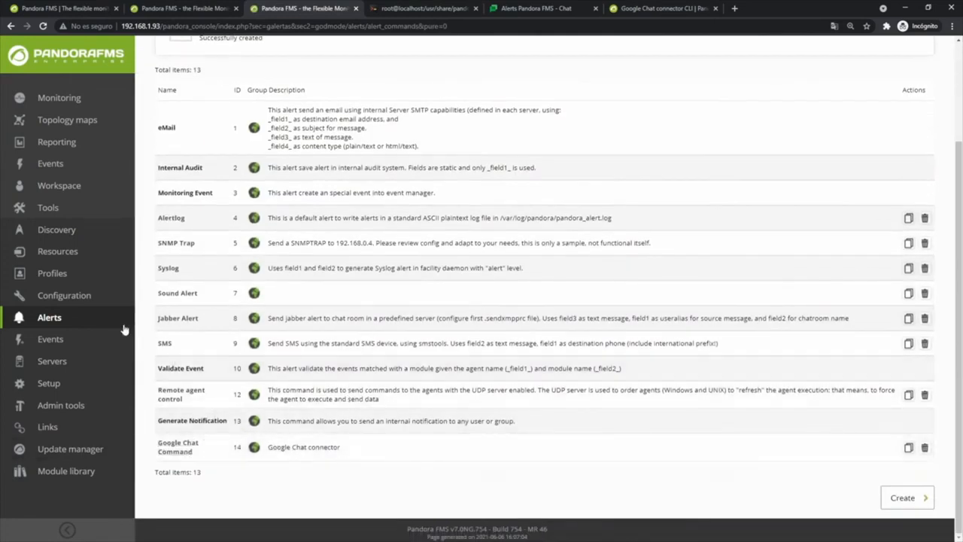
scroll(205, 391, up, 3)
Open a blank new alert action form from Alerts > Actions
mouse_move(74, 319)
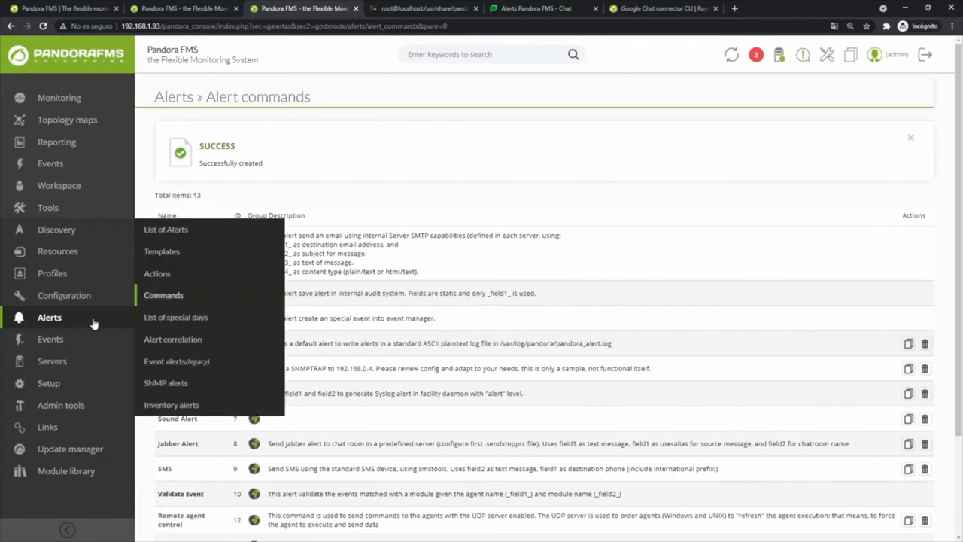
click(161, 275)
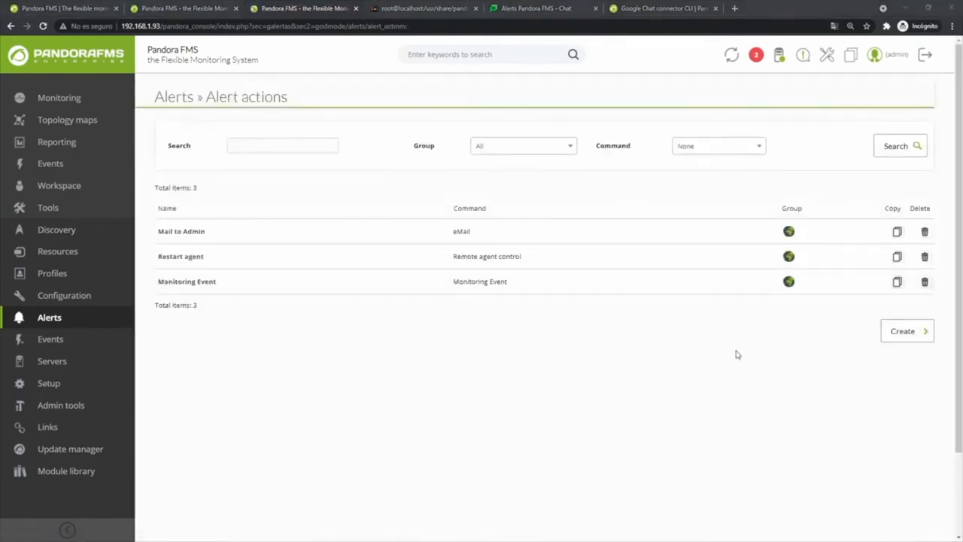
click(916, 336)
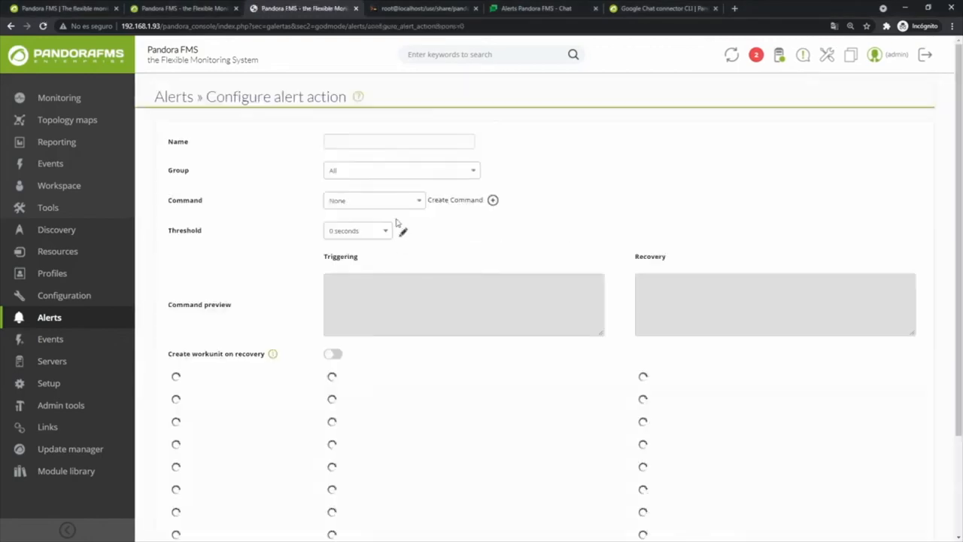
Name the action Google Chat Action, keep group All, and select Google Chat Command
click(363, 144)
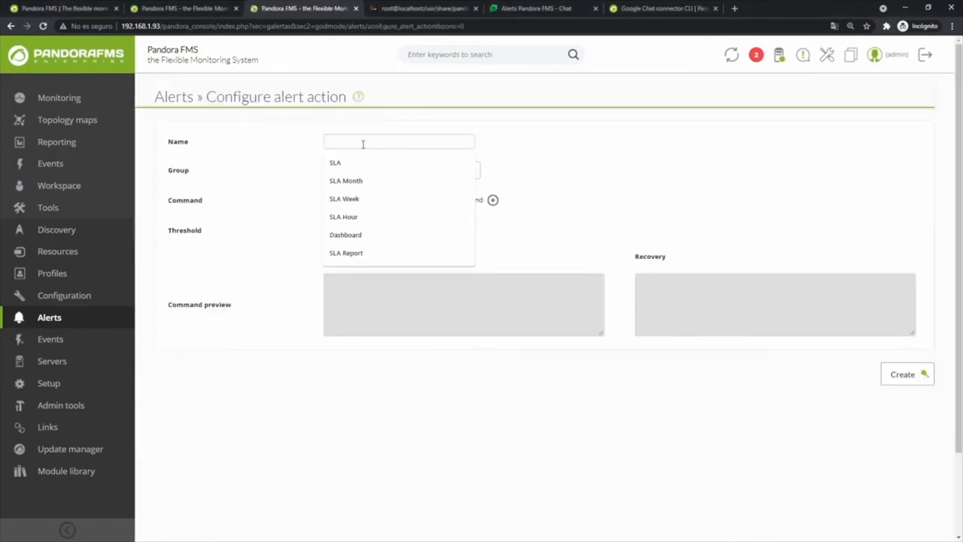
text(Google Chat)
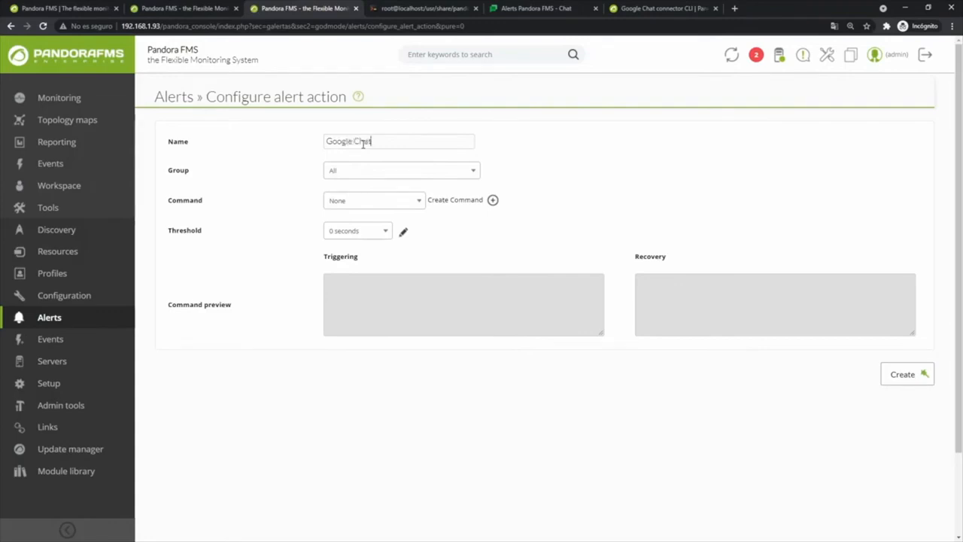
text( Actio)
click(384, 175)
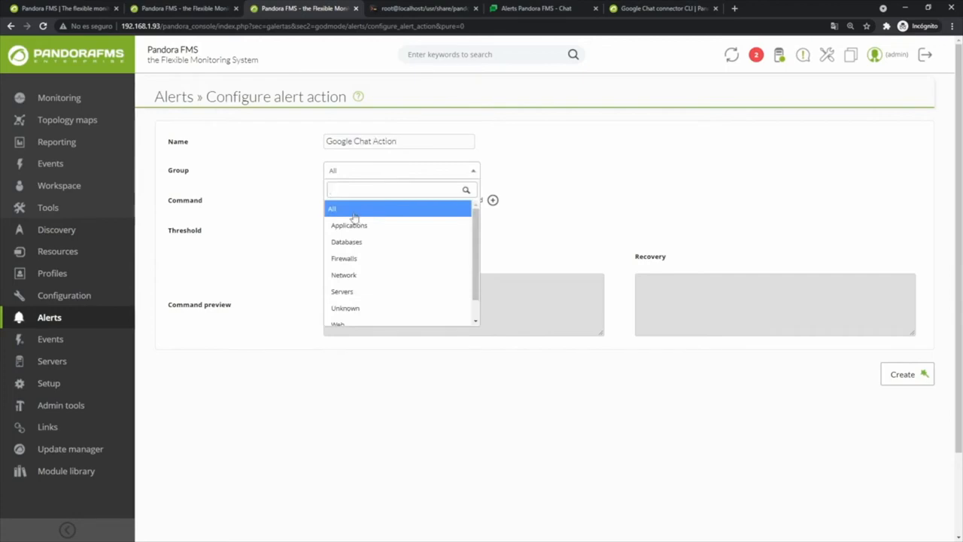
click(356, 215)
click(355, 201)
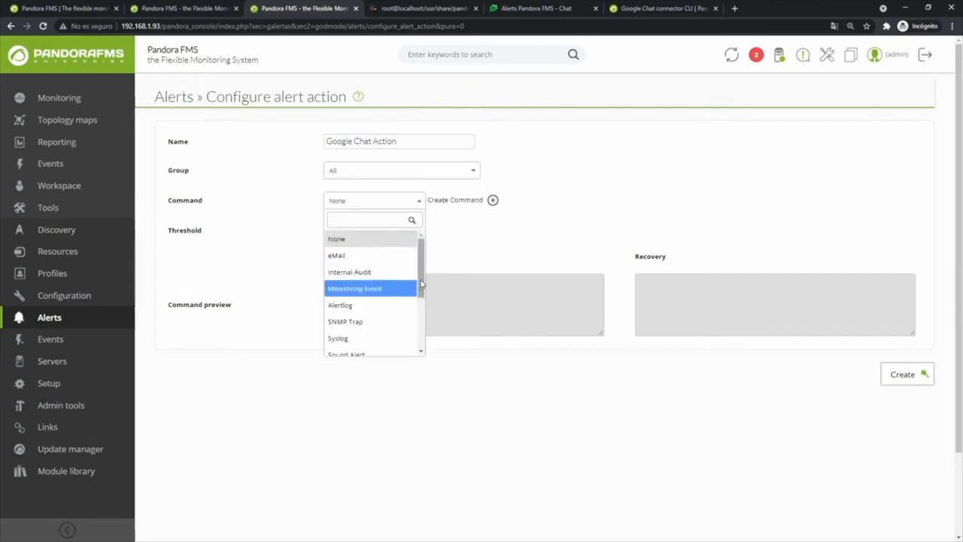
drag(417, 289, 422, 359)
click(381, 350)
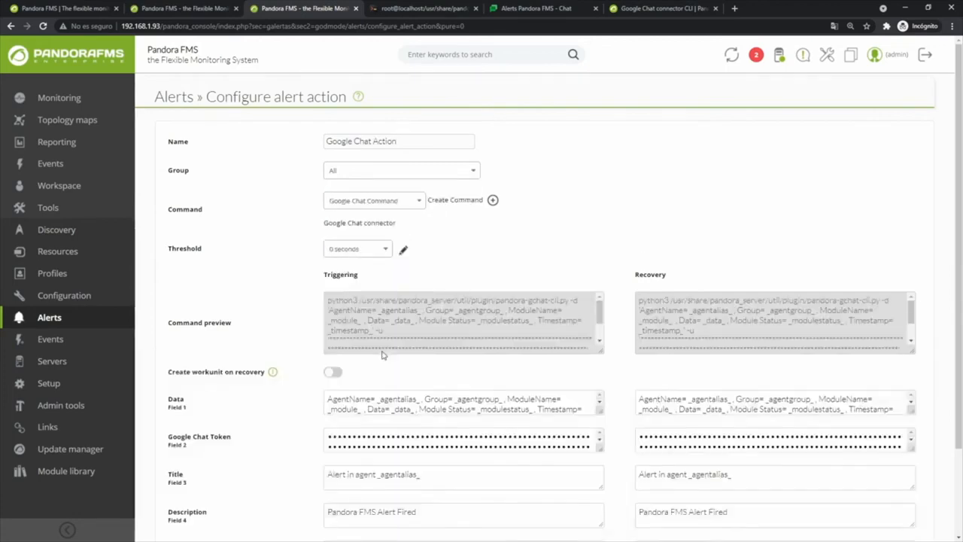
Review the inherited Data macros, token, Title, Description and Thumbnail field values
scroll(293, 330, down, 2)
click(329, 294)
drag(329, 294, 349, 298)
drag(327, 331, 427, 395)
drag(348, 404, 402, 410)
drag(353, 445, 429, 446)
click(294, 331)
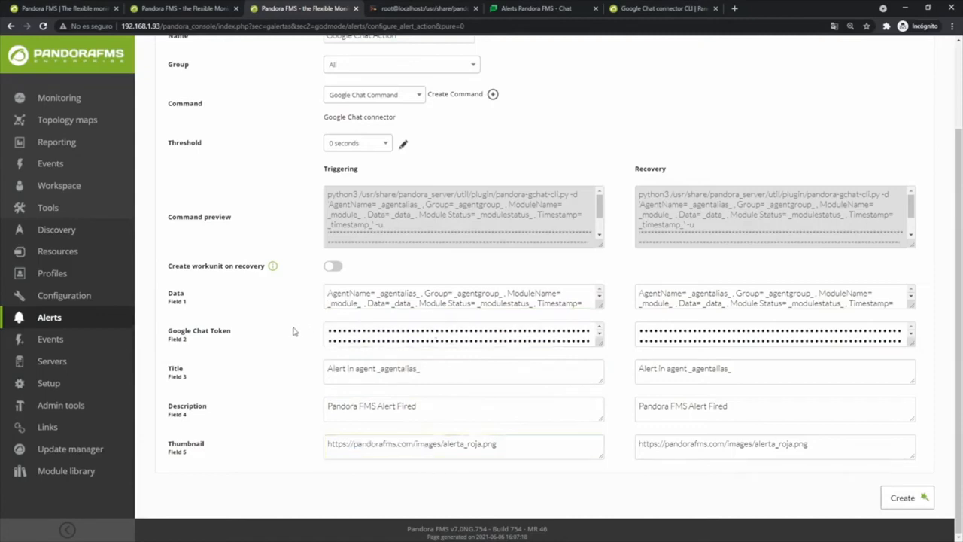
scroll(297, 328, up, 1)
scroll(300, 329, up, 1)
drag(420, 377, 367, 377)
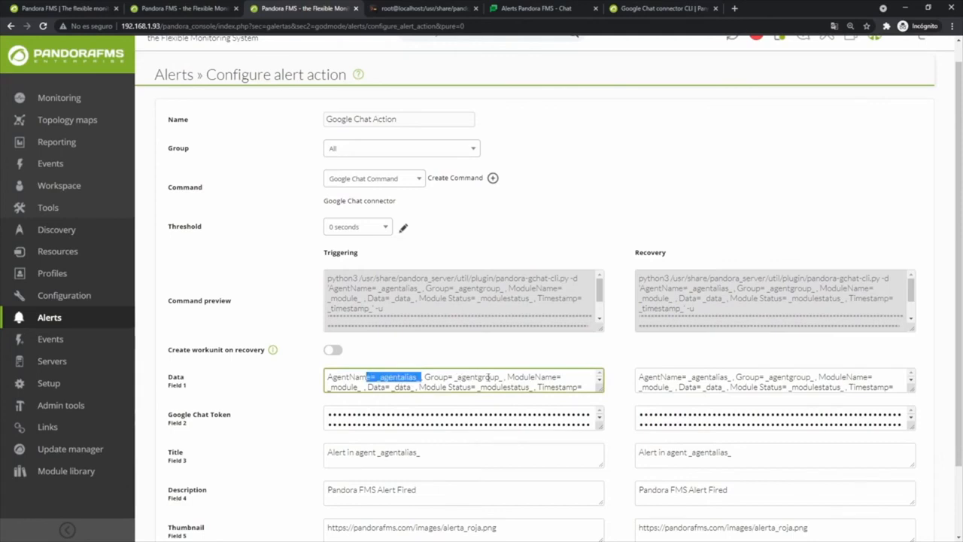
drag(488, 377, 457, 377)
drag(545, 377, 567, 378)
click(621, 372)
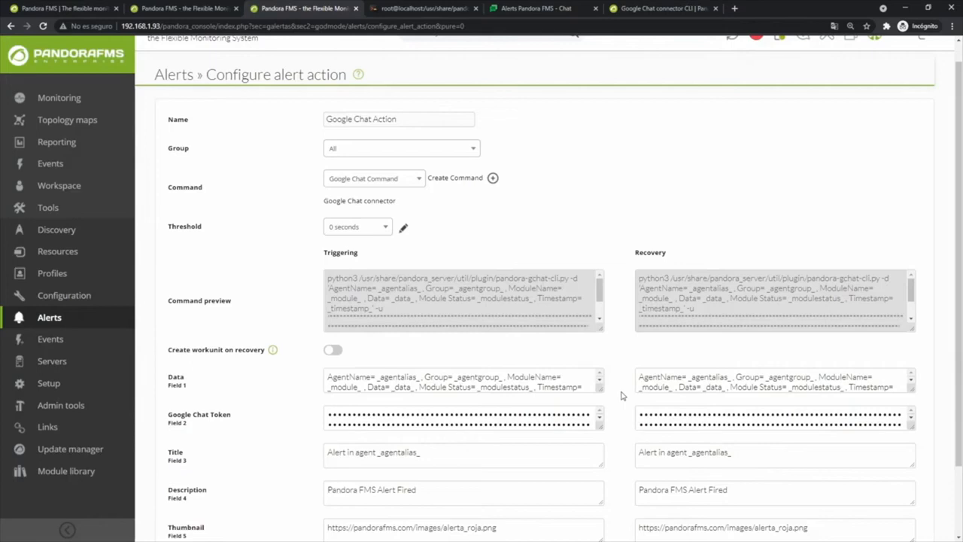
Compare the Triggering and Recovery Data values, then save Google Chat Action
scroll(622, 397, down, 2)
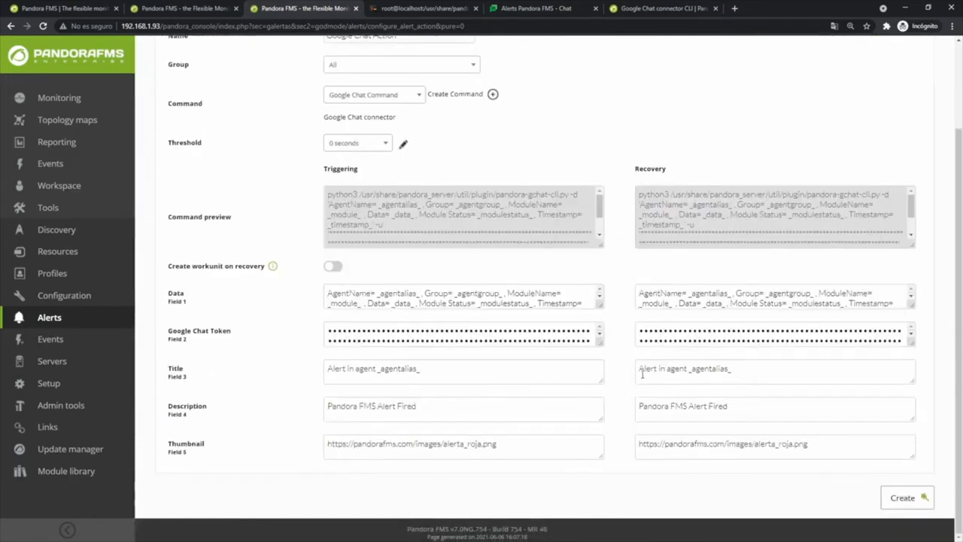
drag(652, 292, 727, 293)
drag(406, 292, 471, 292)
drag(683, 294, 728, 294)
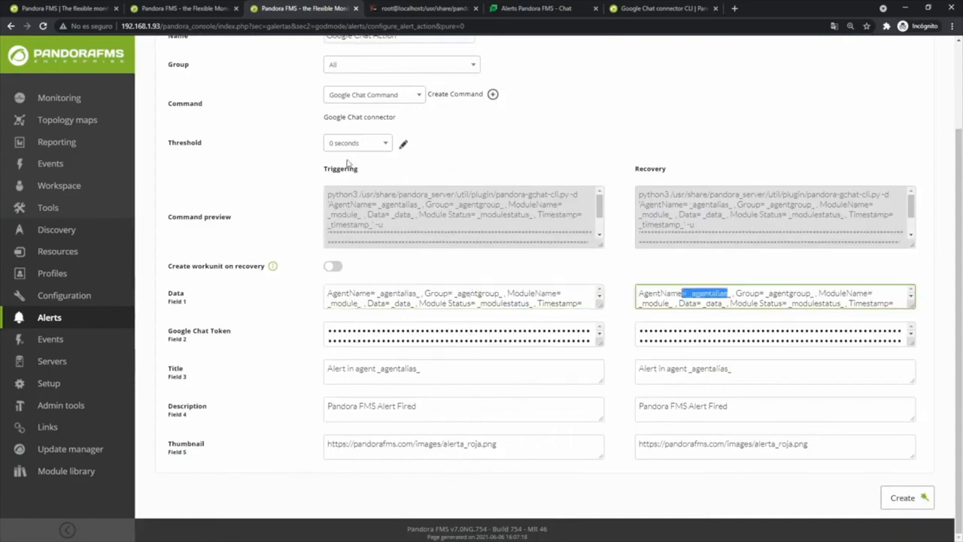
drag(323, 168, 348, 169)
drag(638, 169, 679, 175)
drag(562, 302, 537, 302)
drag(686, 295, 731, 301)
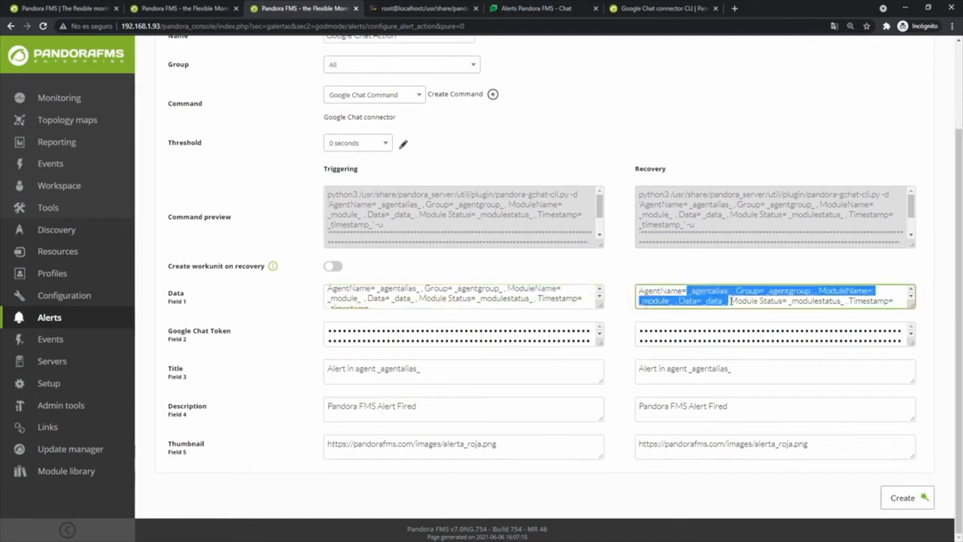
click(906, 499)
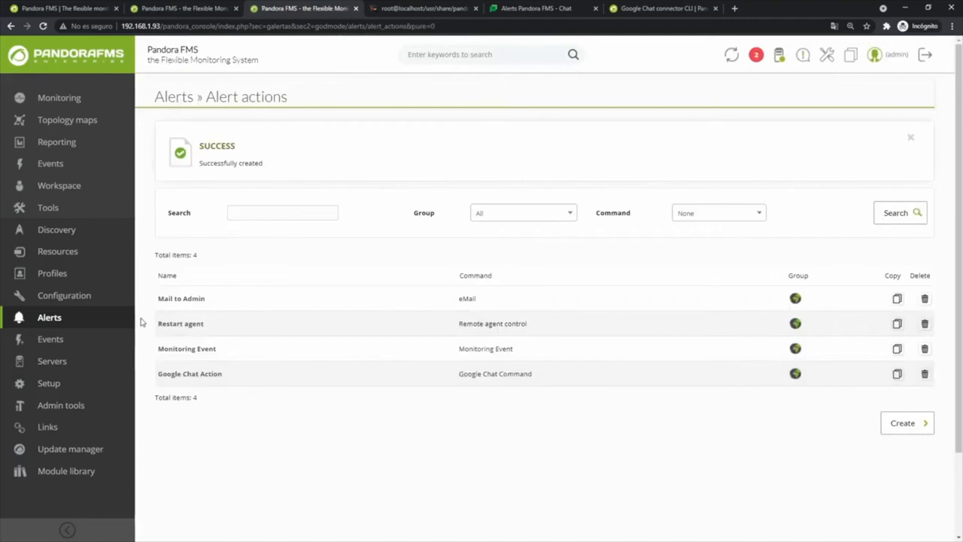
mouse_move(49, 318)
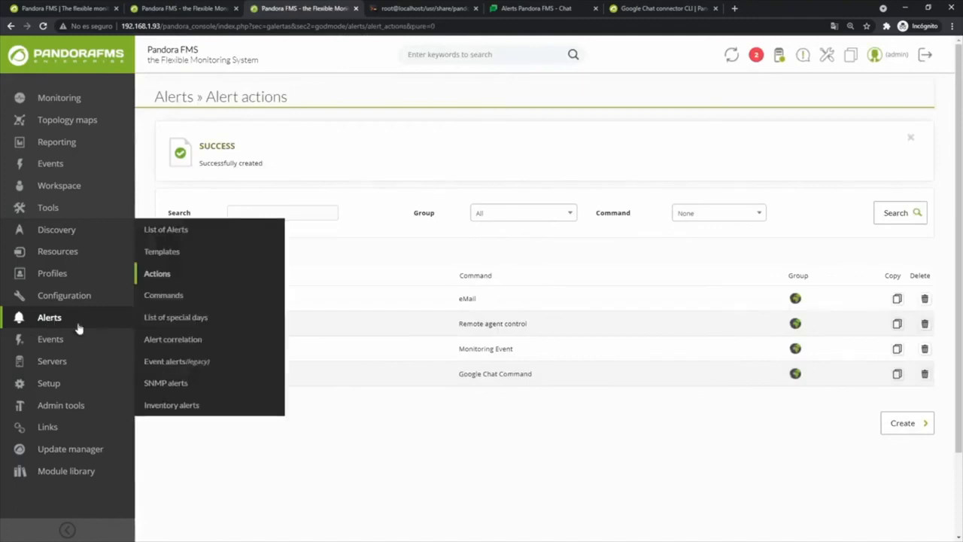
Create alert template 'Google Chat Template' in group All and continue to its conditions
click(165, 253)
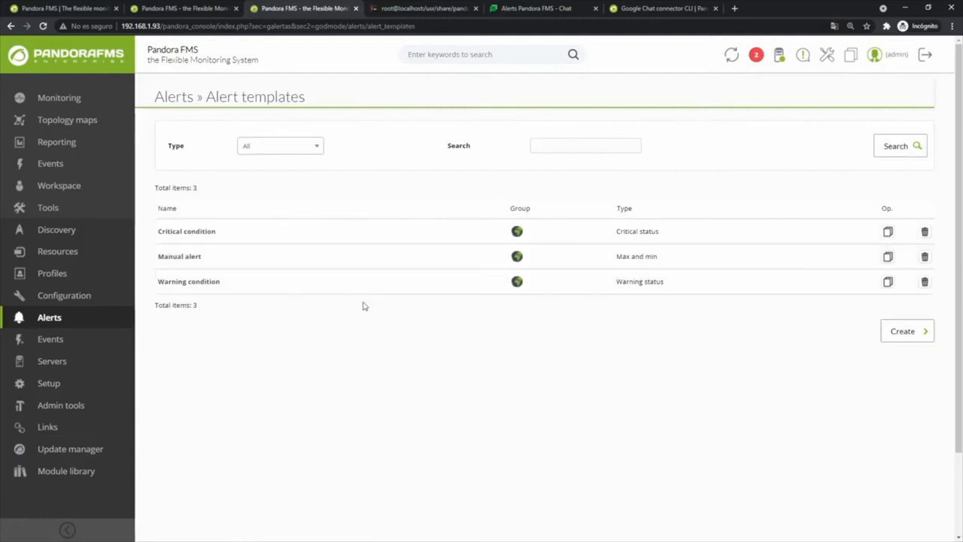
click(896, 337)
click(363, 177)
text(Google Ch)
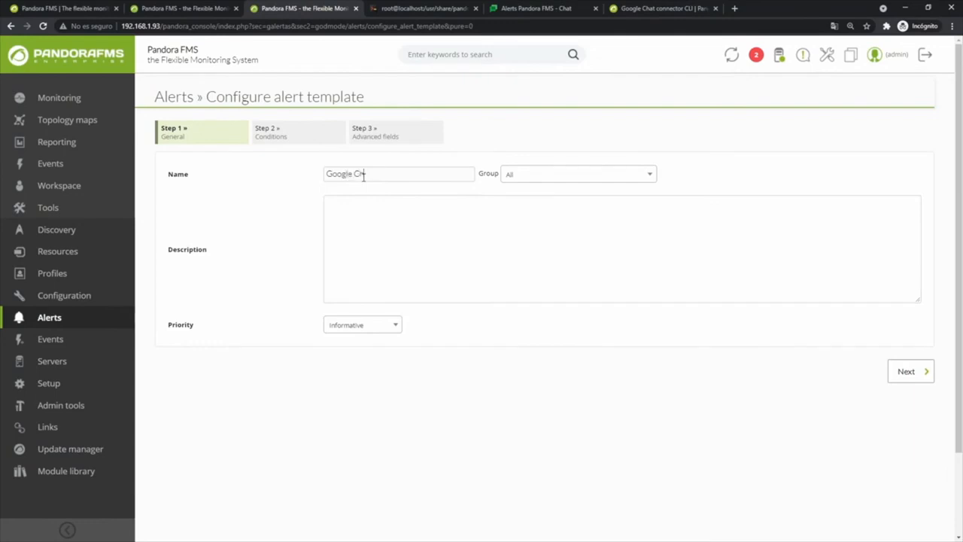
text(at template)
click(533, 171)
click(509, 212)
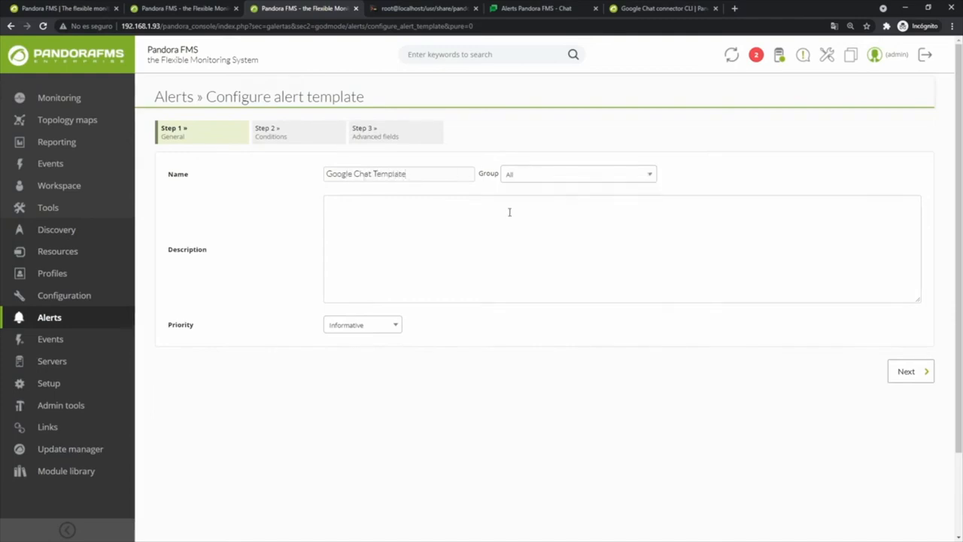
click(899, 371)
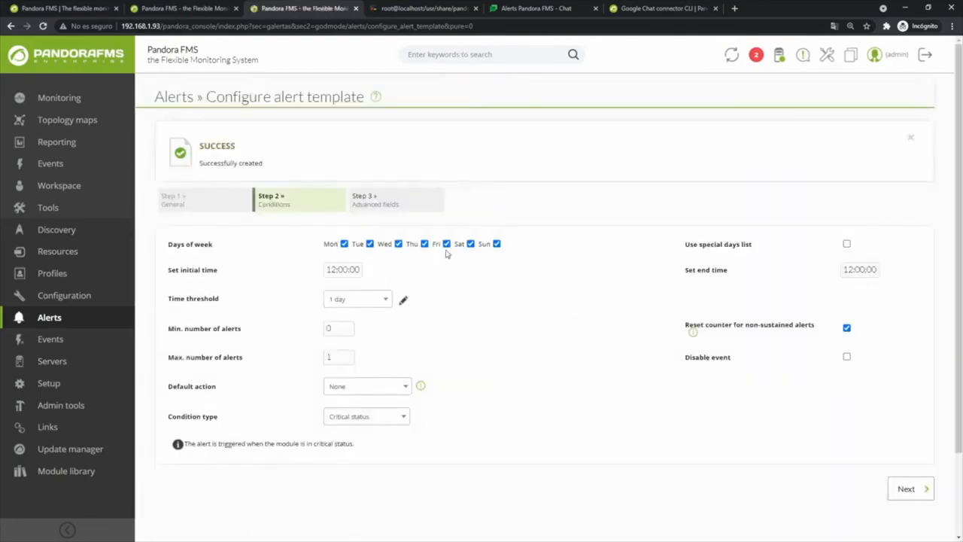
Review the schedule days, start and end times, 1-day threshold and alert count fields
drag(528, 249, 314, 270)
click(323, 269)
click(855, 269)
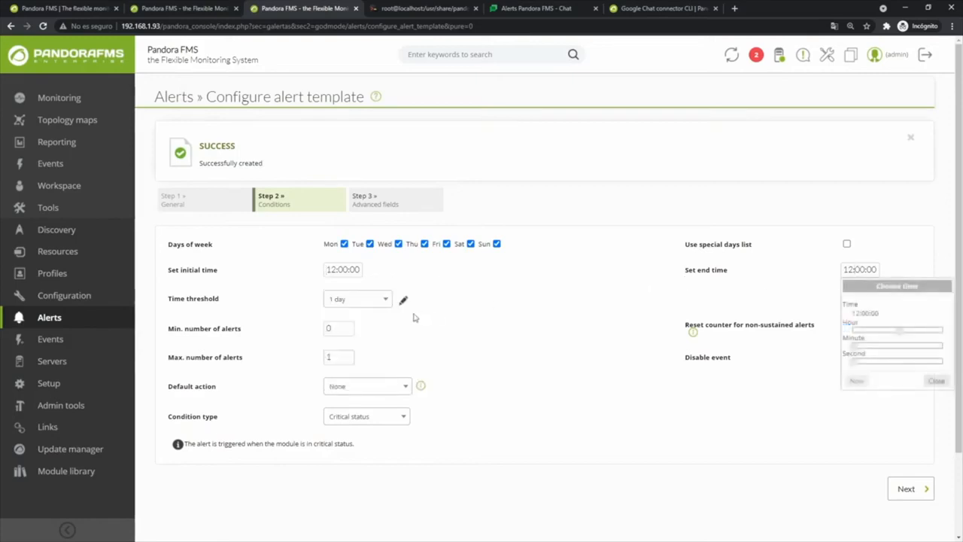
click(388, 328)
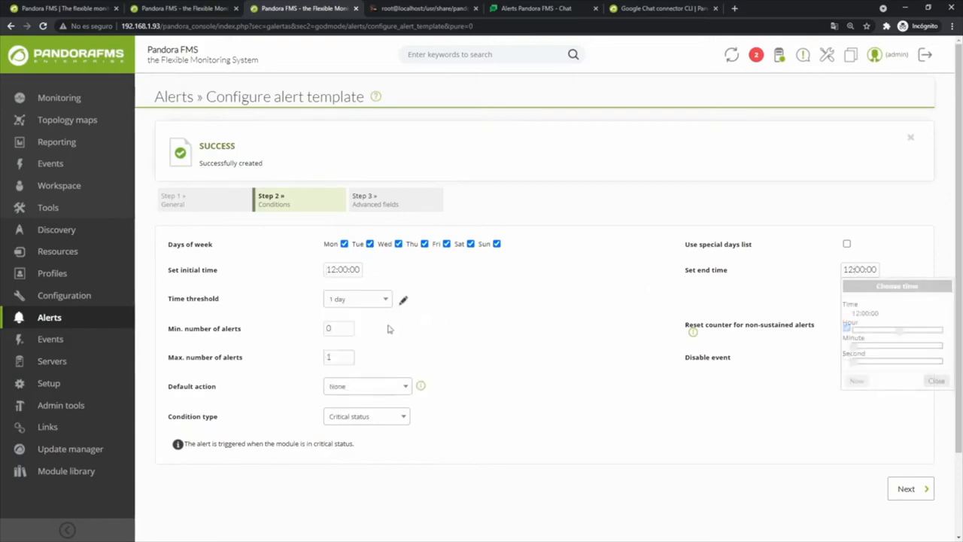
double_click(332, 358)
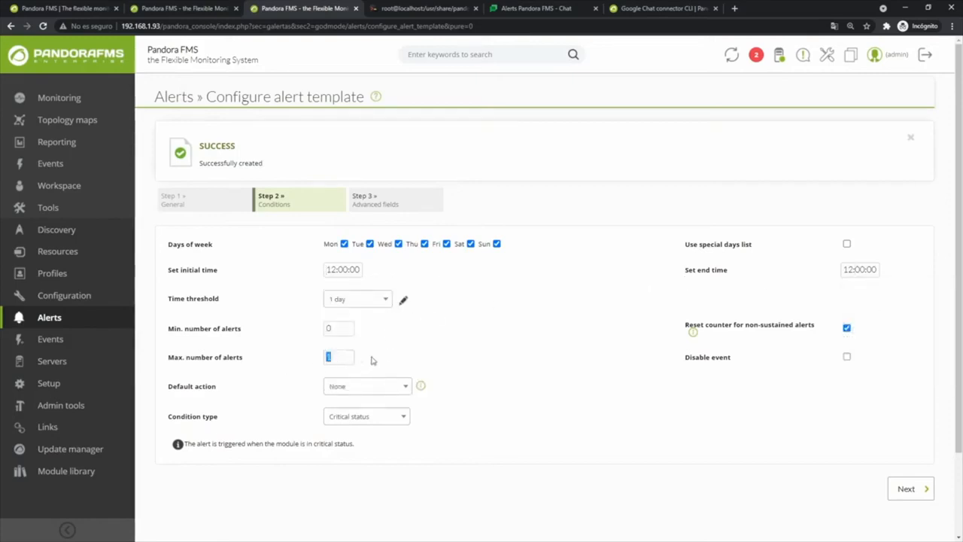
click(355, 299)
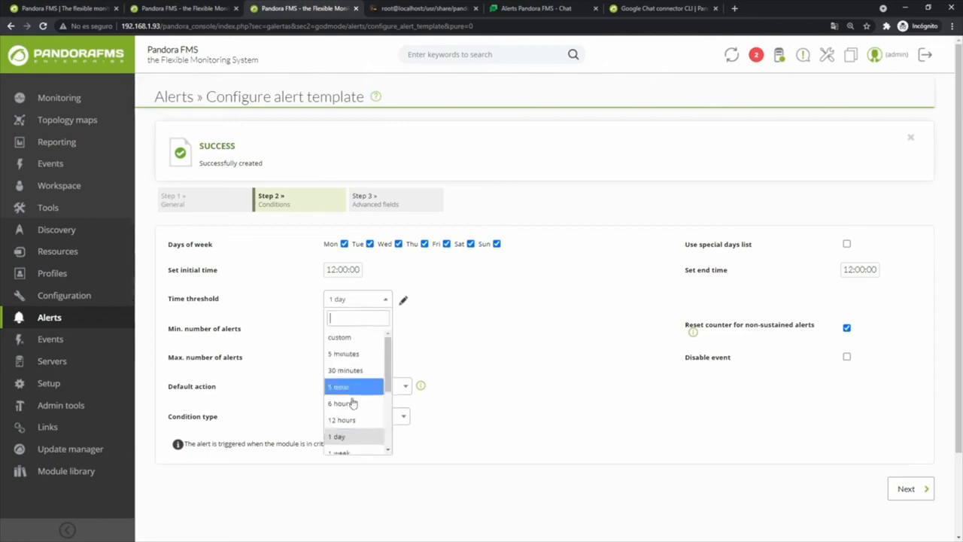
click(275, 349)
drag(337, 326, 272, 330)
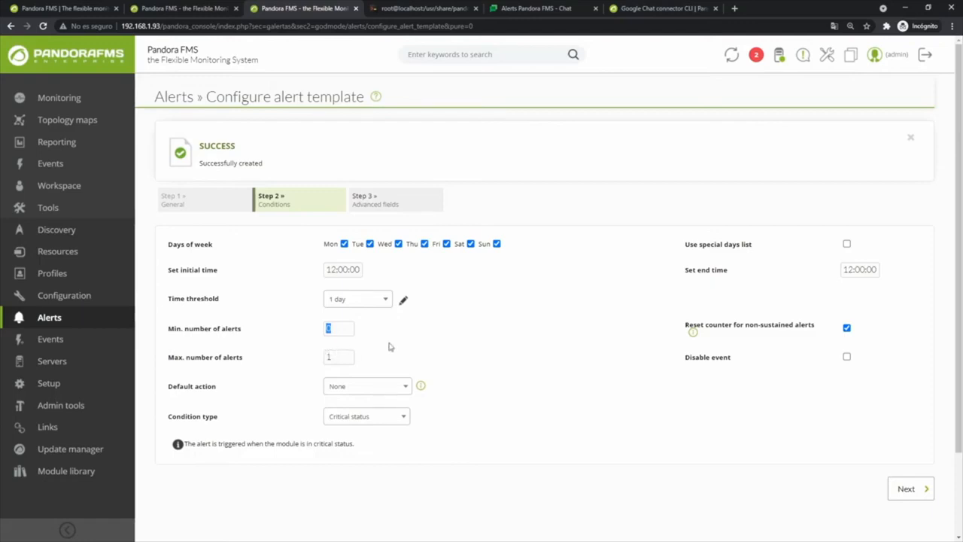
Set the default action to Google Chat Action with a Critical status condition
click(378, 391)
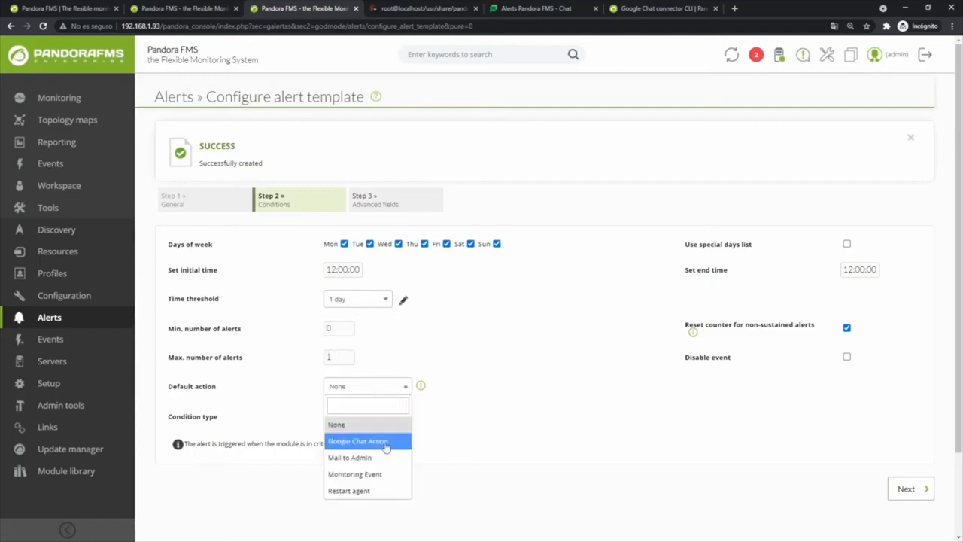
click(385, 445)
click(388, 417)
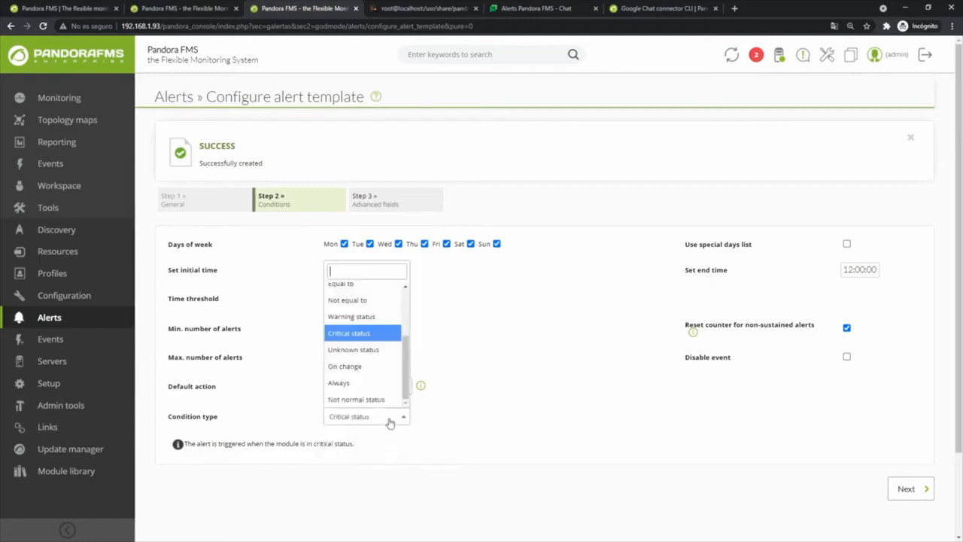
click(348, 333)
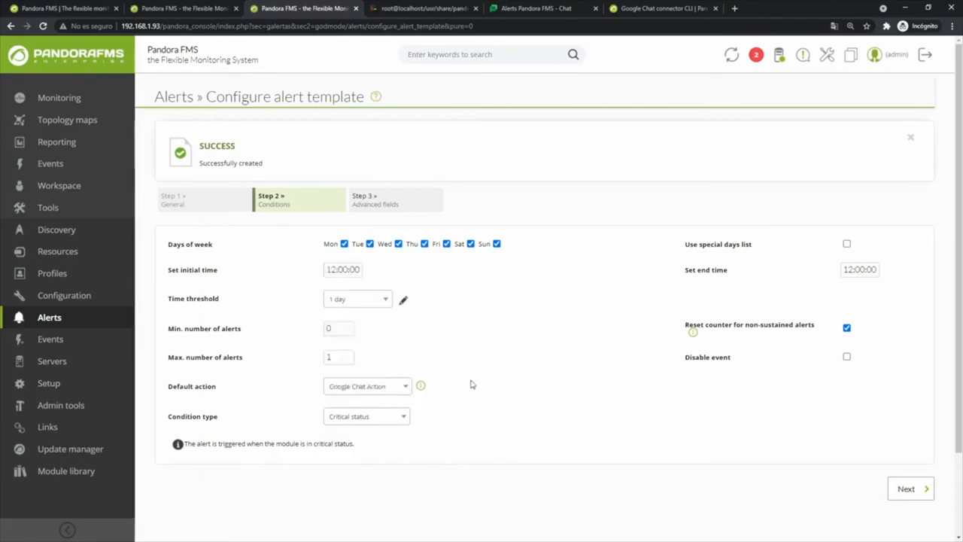
Set the minimum number of alerts to 2 and turn off counter reset for non-sustained alerts
click(847, 328)
click(847, 329)
drag(338, 330, 283, 335)
mouse_move(693, 333)
double_click(329, 328)
text(2)
click(846, 327)
Save the conditions and enable alert recovery in the advanced fields step
click(919, 489)
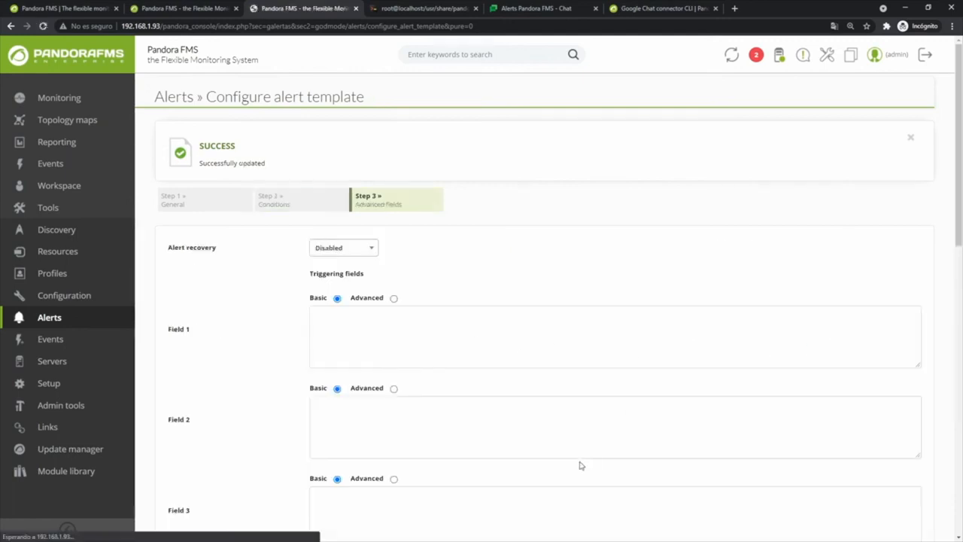
click(366, 251)
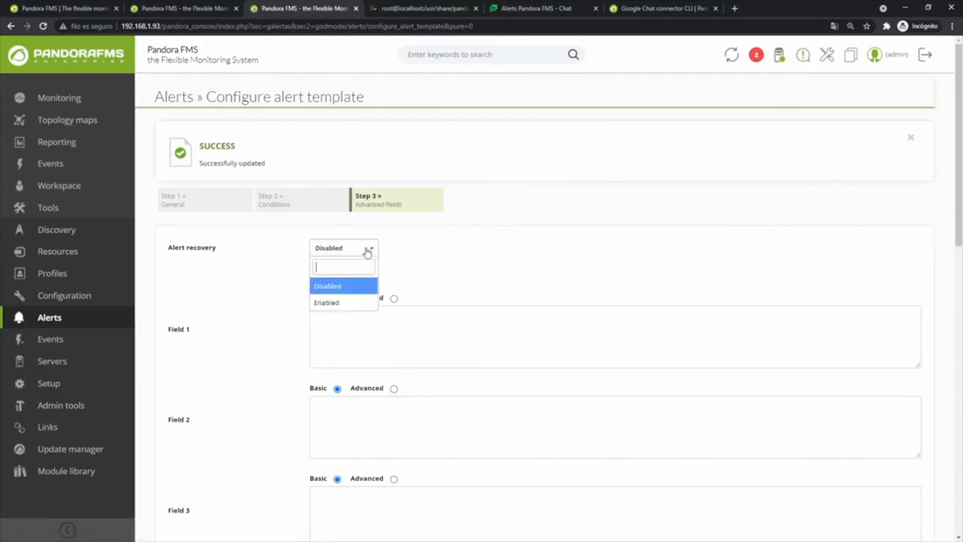
click(326, 302)
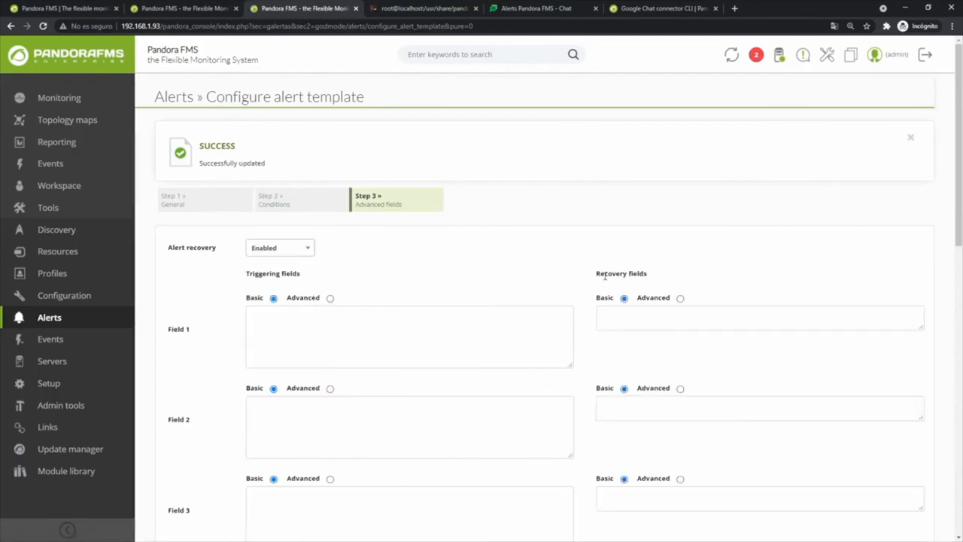
drag(596, 273, 641, 274)
drag(245, 273, 274, 273)
click(329, 280)
Review the Field 1–3 labels and finish the Google Chat Template
scroll(591, 315, down, 1)
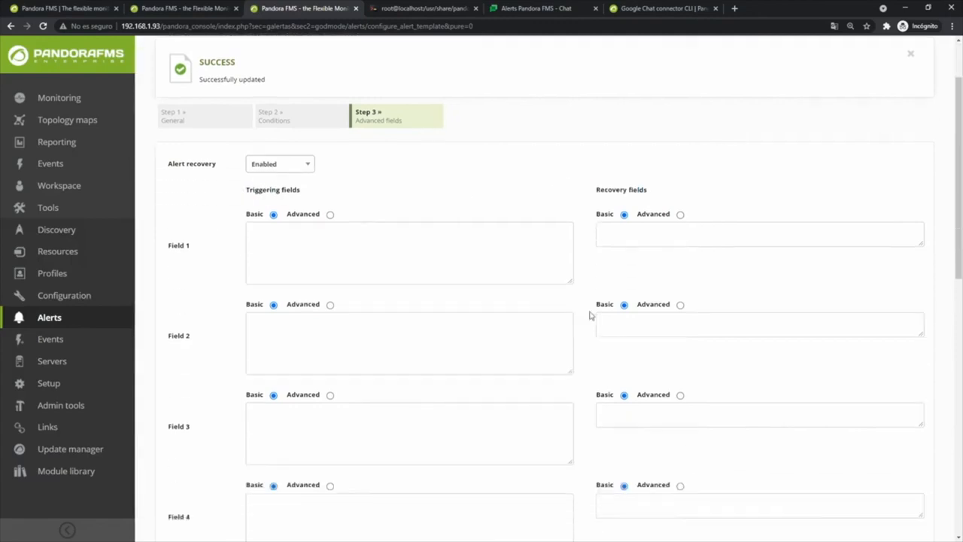
drag(161, 249, 186, 253)
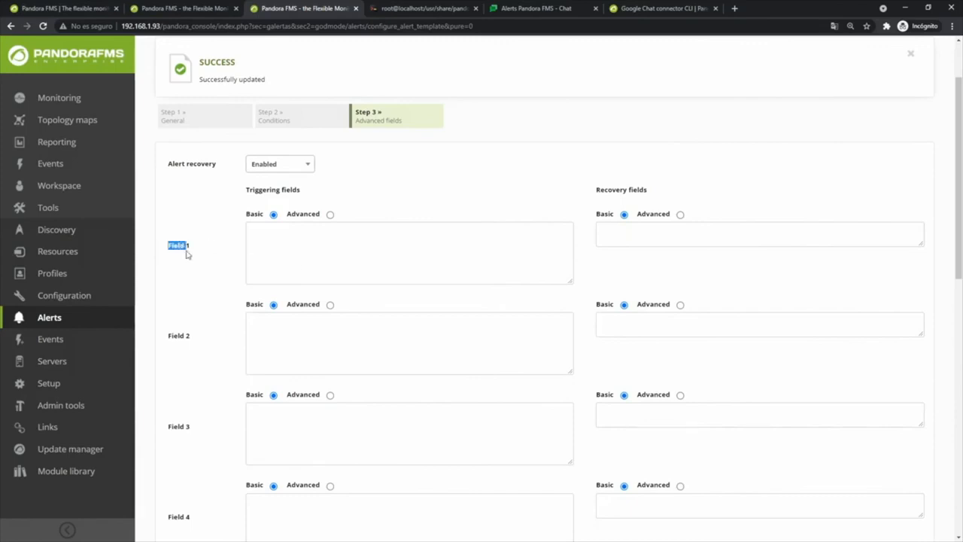
drag(157, 329, 180, 336)
drag(168, 426, 186, 430)
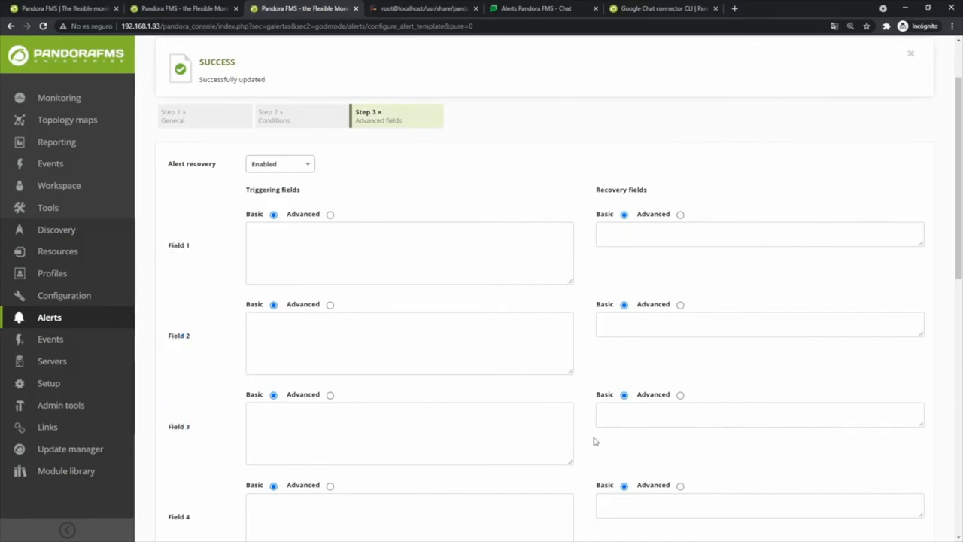
scroll(586, 452, down, 8)
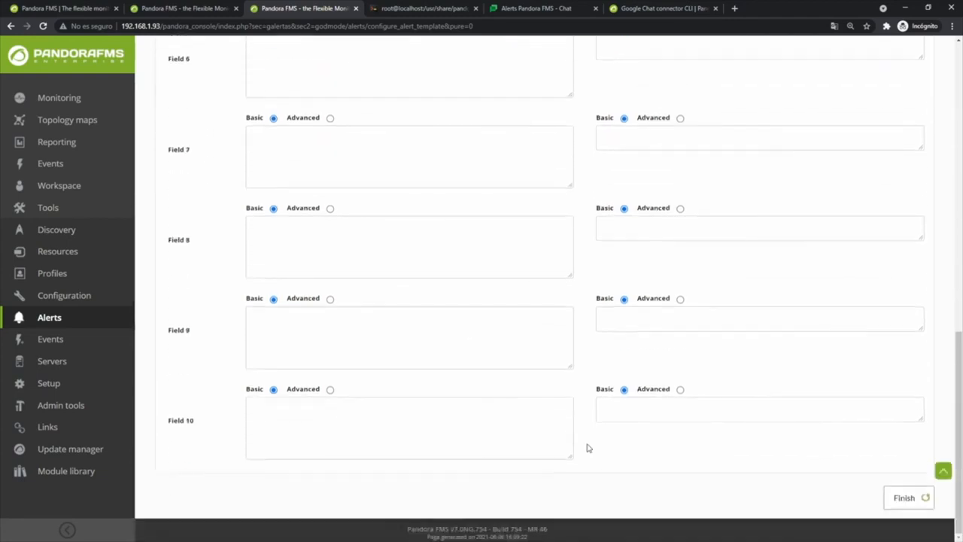
click(895, 501)
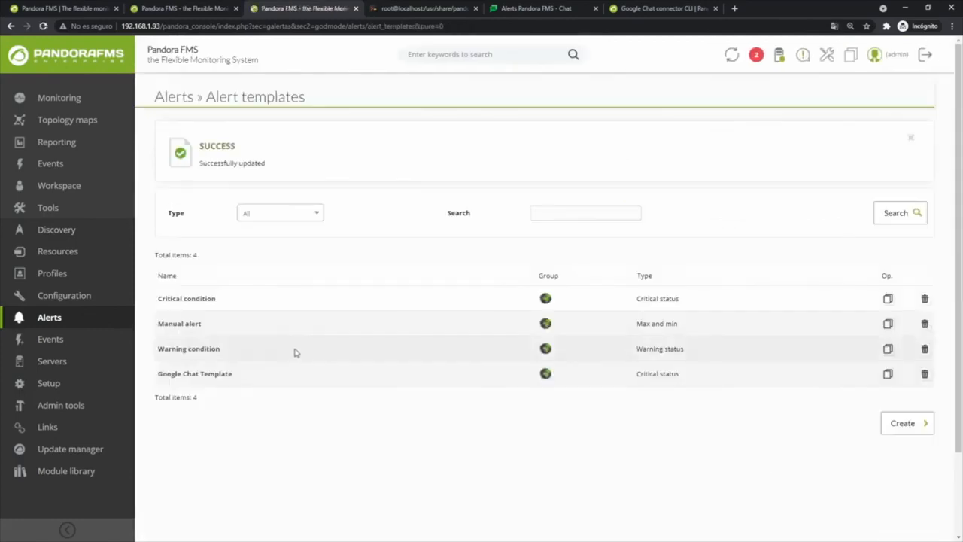
Open the alert settings of agent localhost.localdomain
click(66, 66)
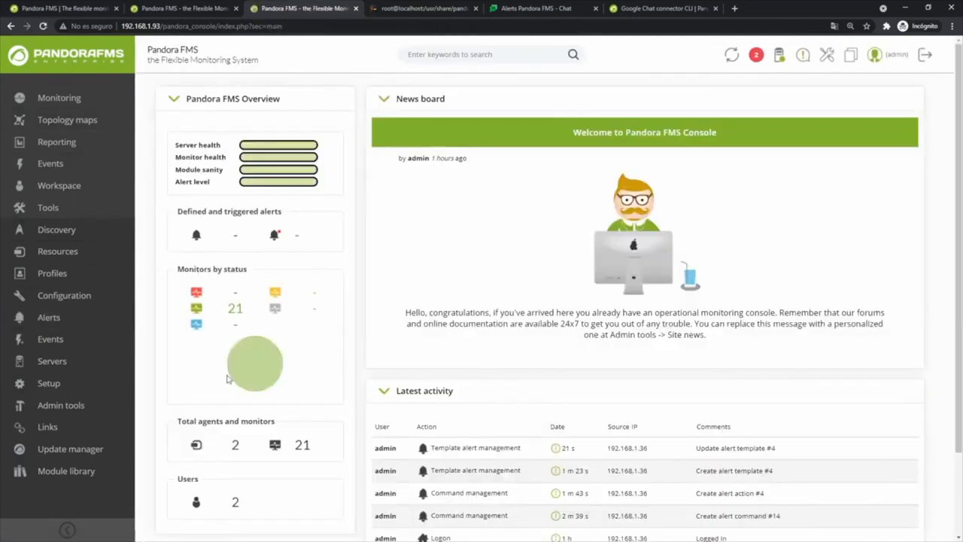
click(236, 447)
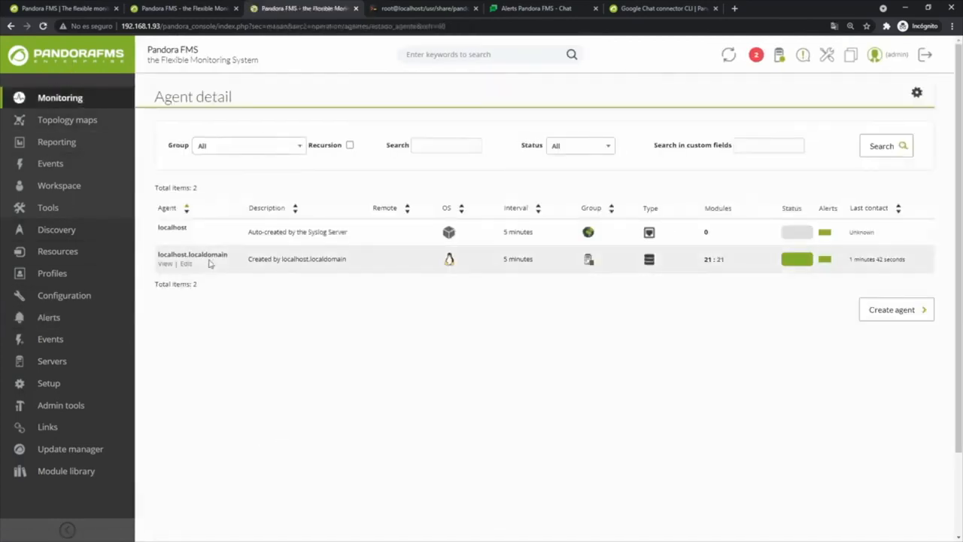
click(185, 264)
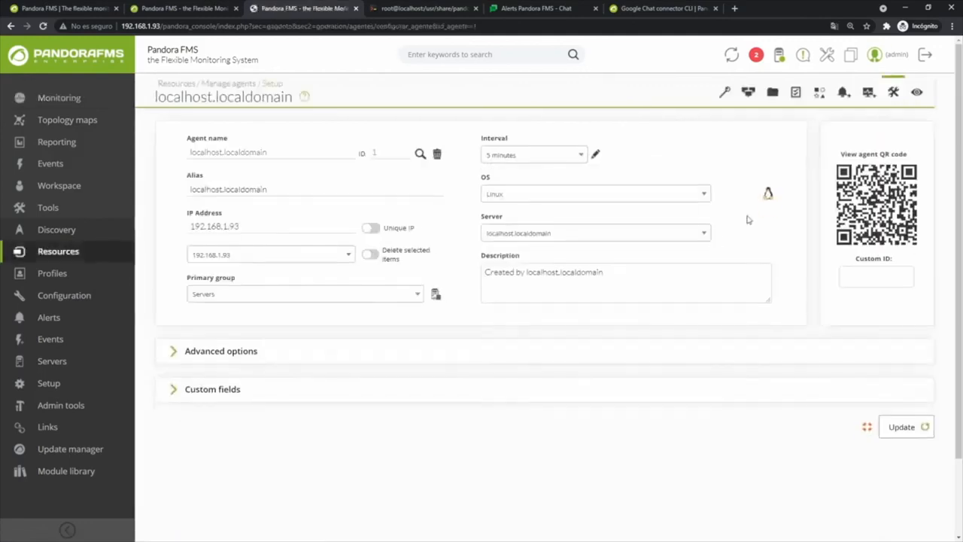
click(845, 91)
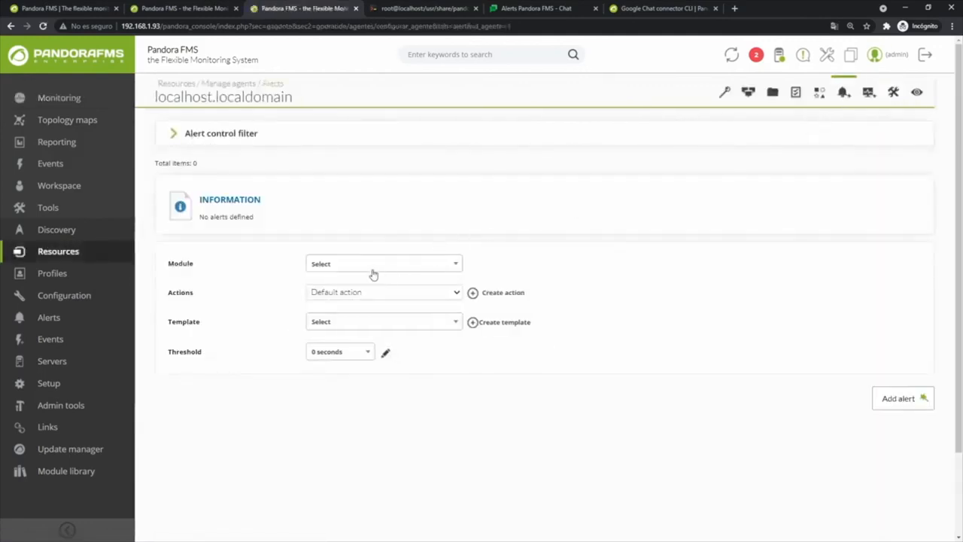
Add a Memory_Used alert using Google Chat Action and Google Chat Template
click(357, 264)
scroll(355, 348, down, 4)
scroll(357, 374, up, 2)
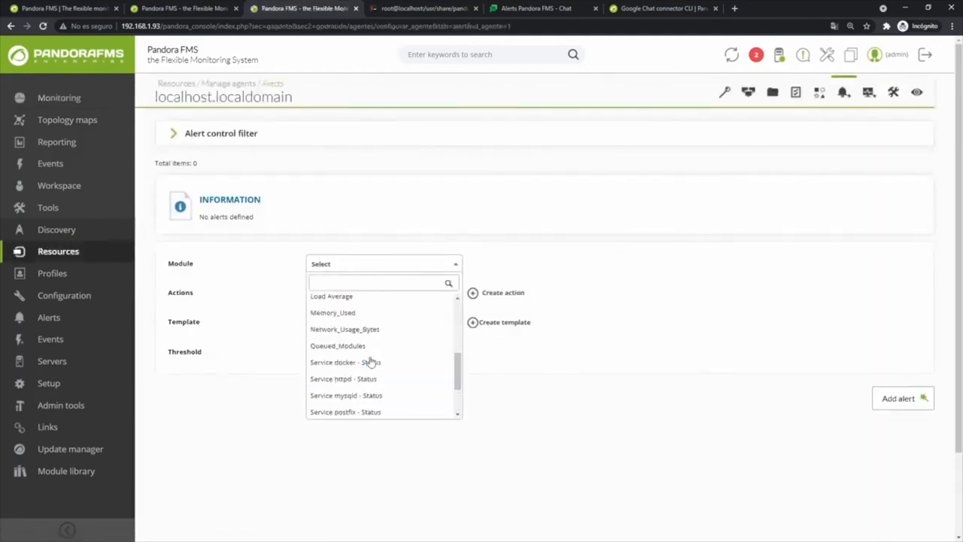
click(334, 328)
click(335, 293)
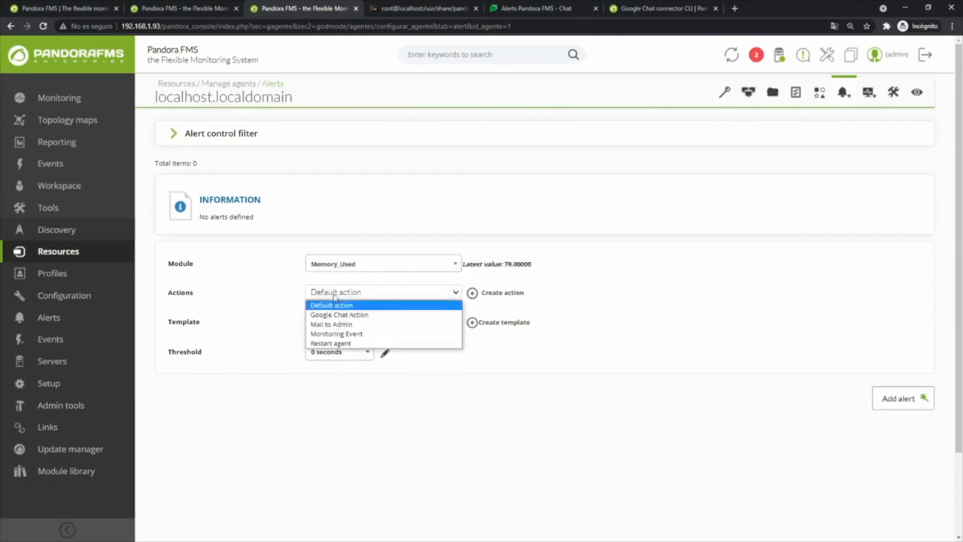
click(337, 316)
click(335, 323)
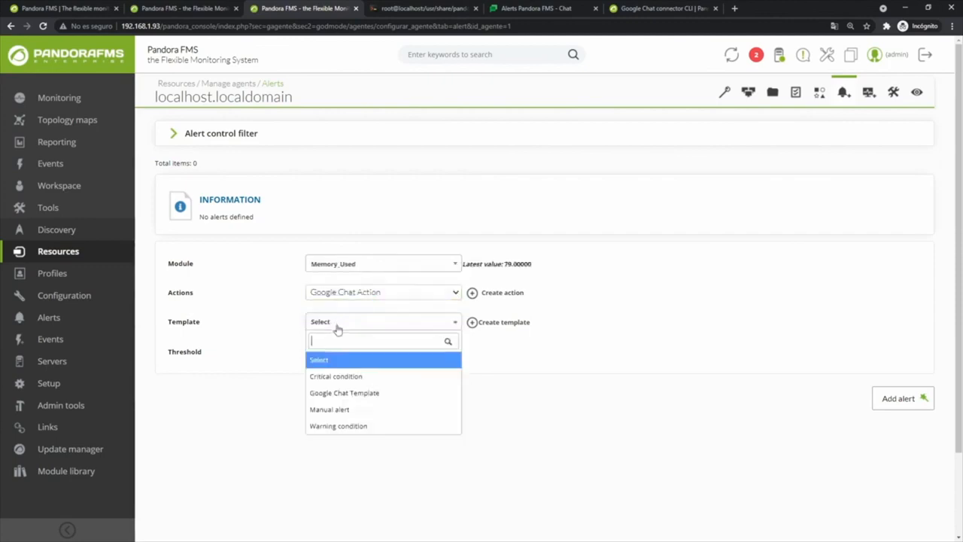
click(340, 397)
click(901, 397)
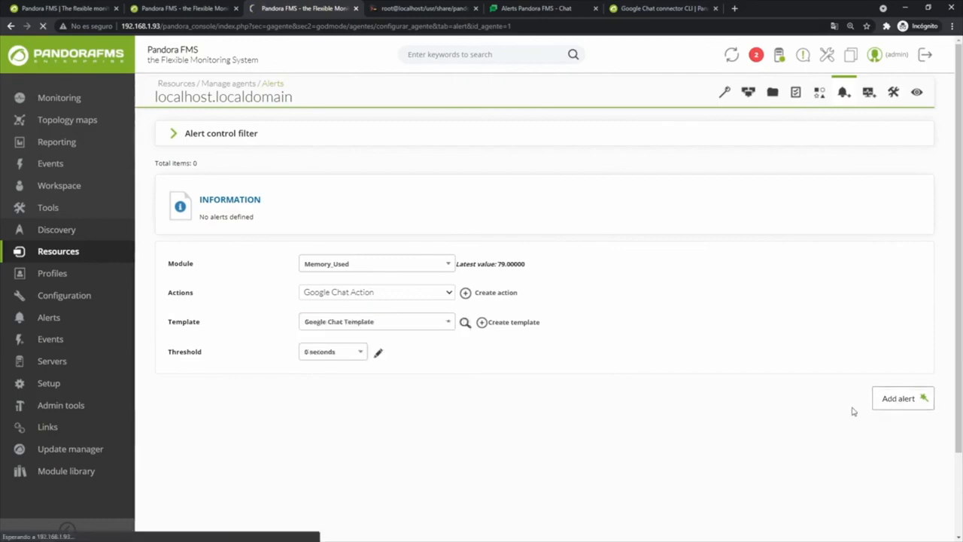
click(869, 92)
Lower Memory_Used's Critical Min threshold to 80
scroll(458, 302, down, 4)
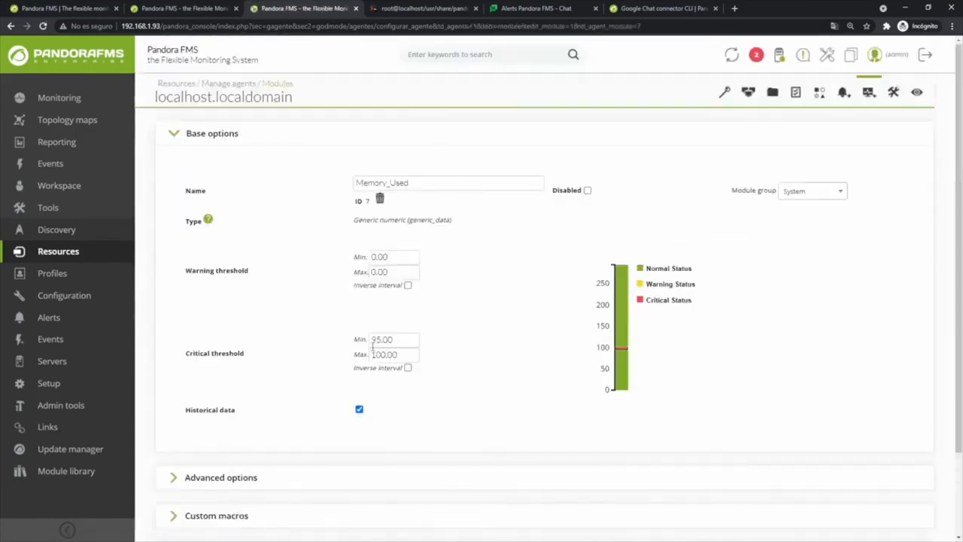
text(80)
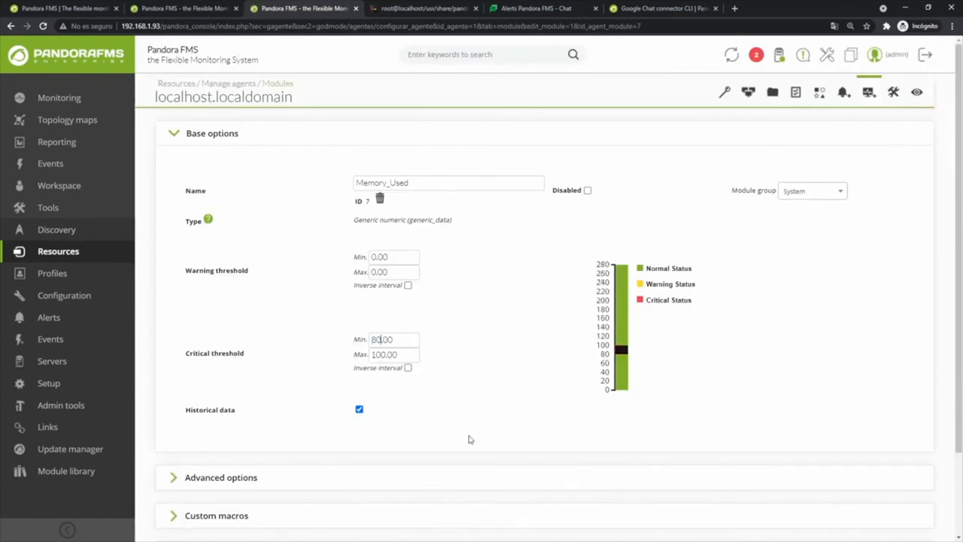
scroll(754, 406, down, 3)
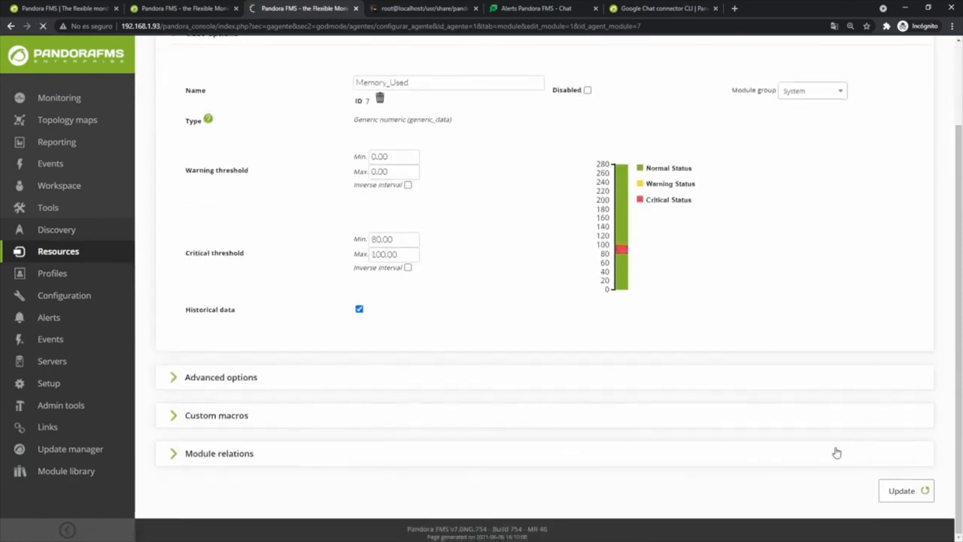
Review the agent overview's module status counts and when the alert last fired, then go to Google Chat
click(914, 95)
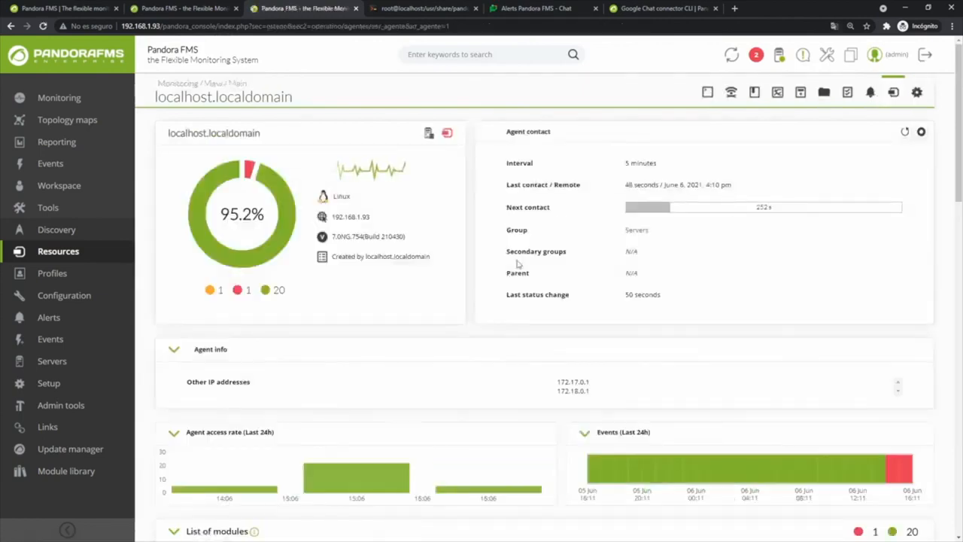
triple_click(238, 291)
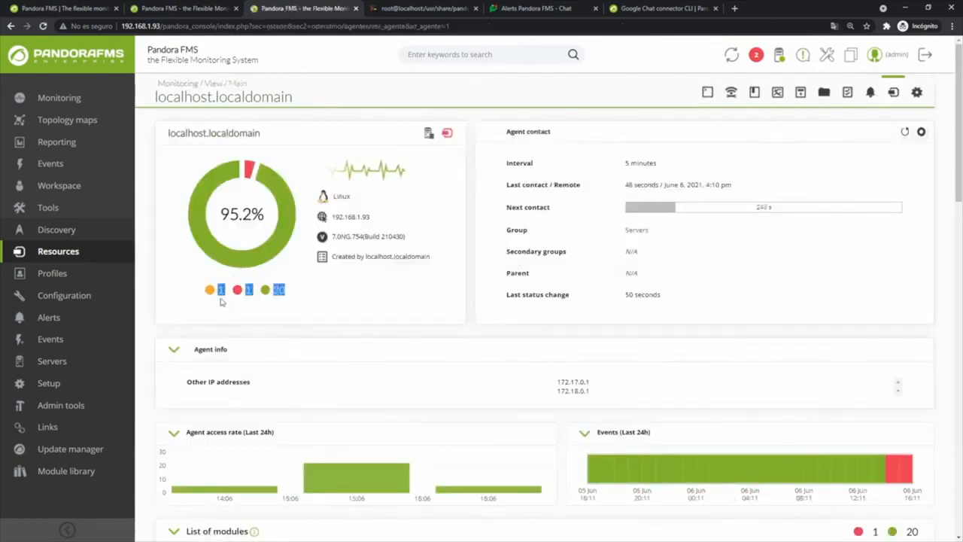
click(406, 350)
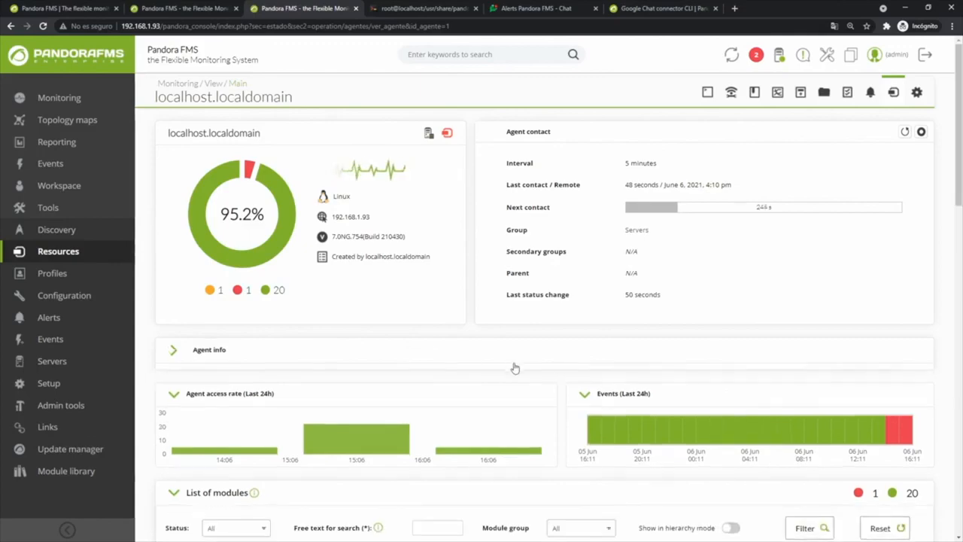
click(431, 352)
scroll(562, 375, down, 5)
scroll(570, 371, down, 3)
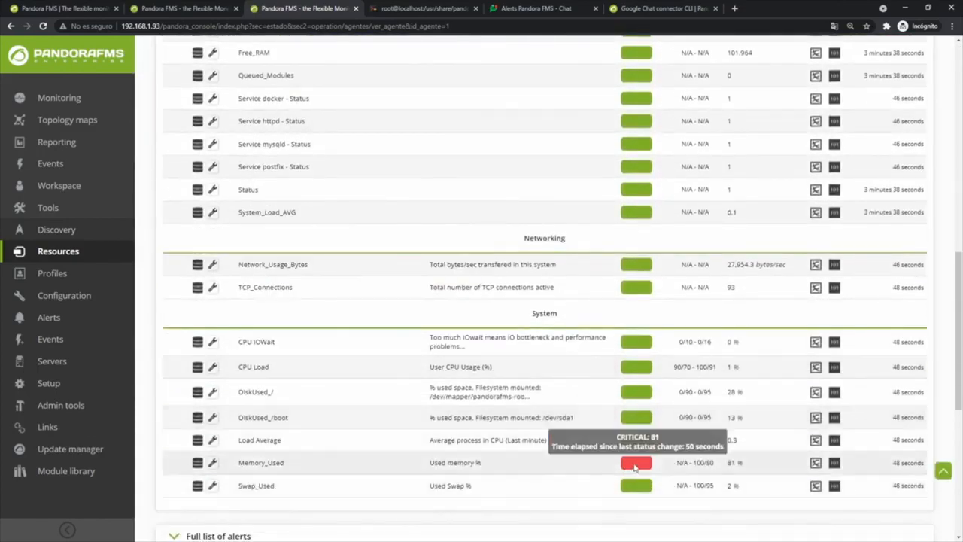
scroll(597, 519, down, 5)
triple_click(775, 236)
click(818, 258)
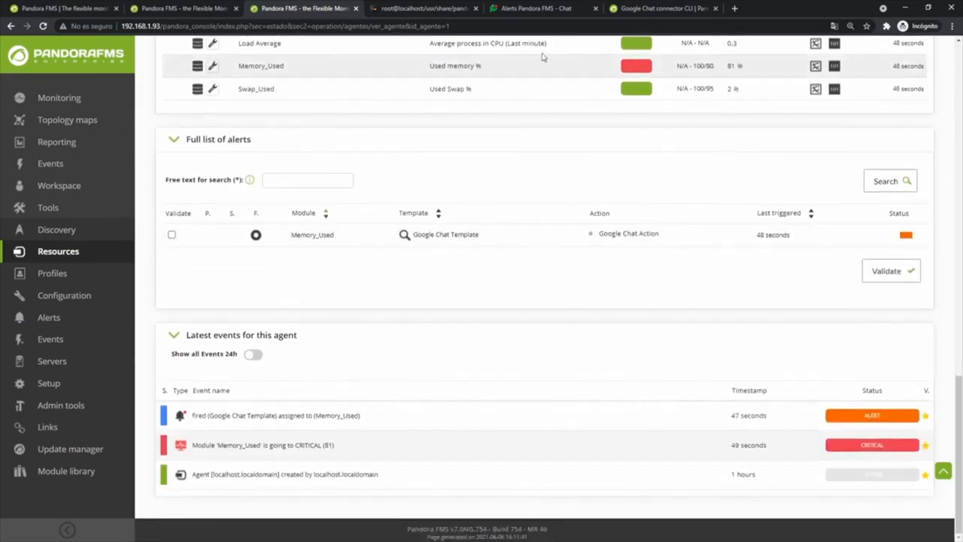
click(516, 8)
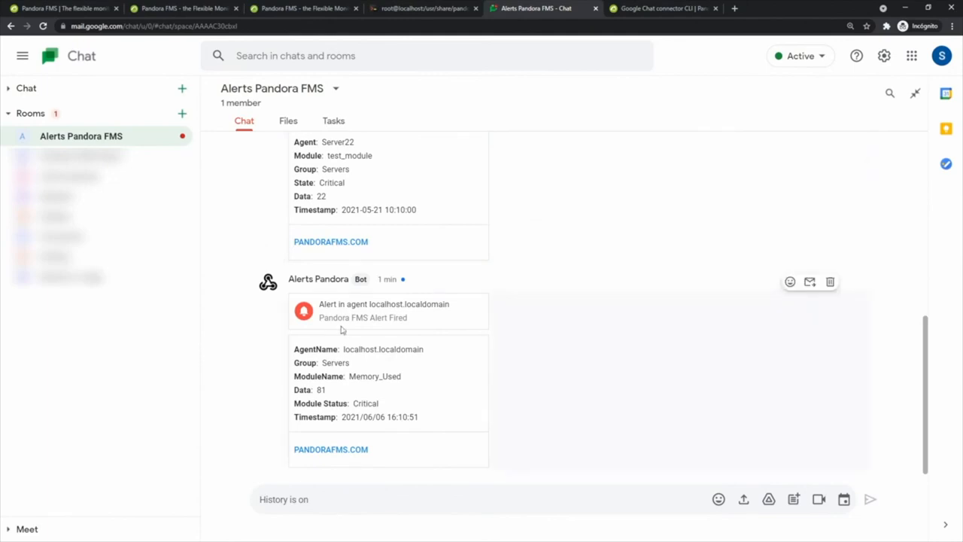
Check the alert card's timestamp, Memory_Used module and value 81, then return to Pandora FMS
drag(289, 278, 381, 418)
click(446, 422)
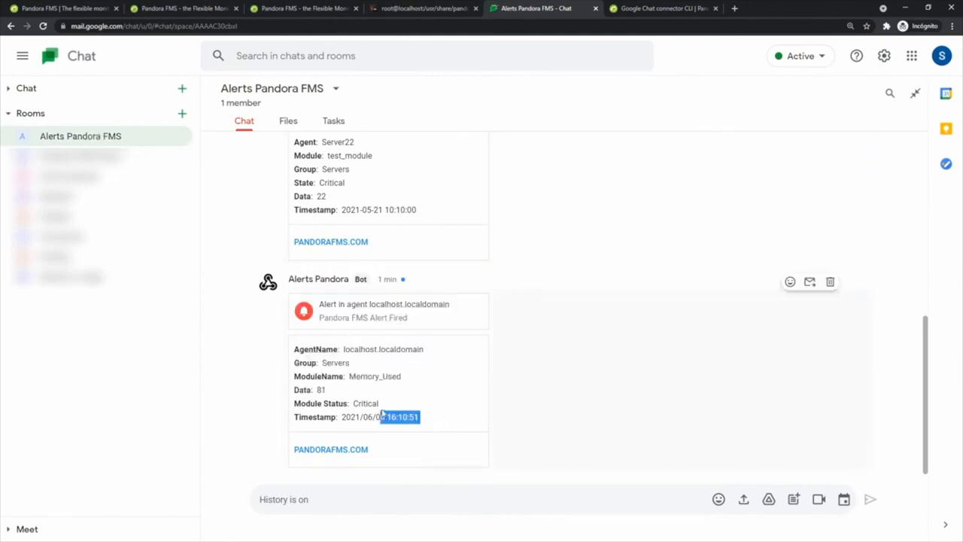
drag(349, 376, 403, 377)
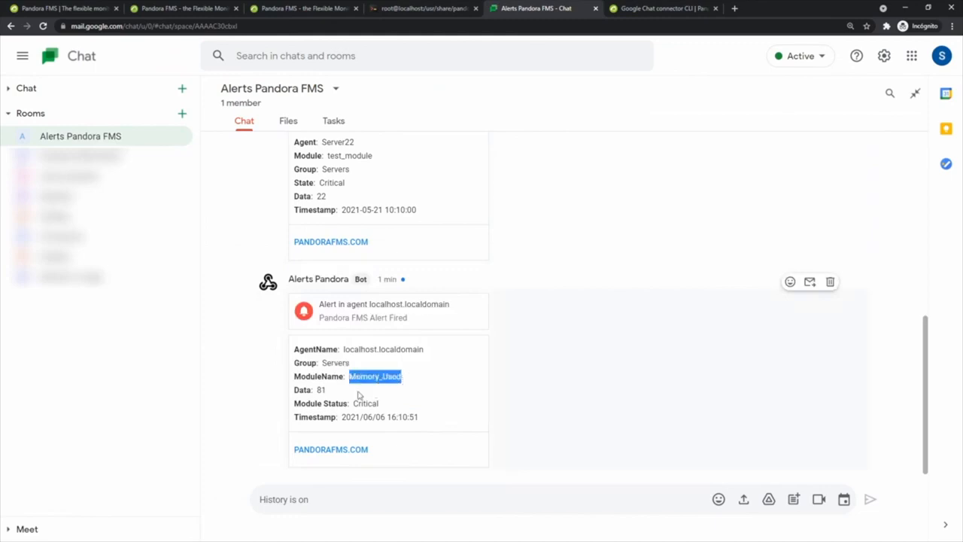
drag(319, 394, 335, 394)
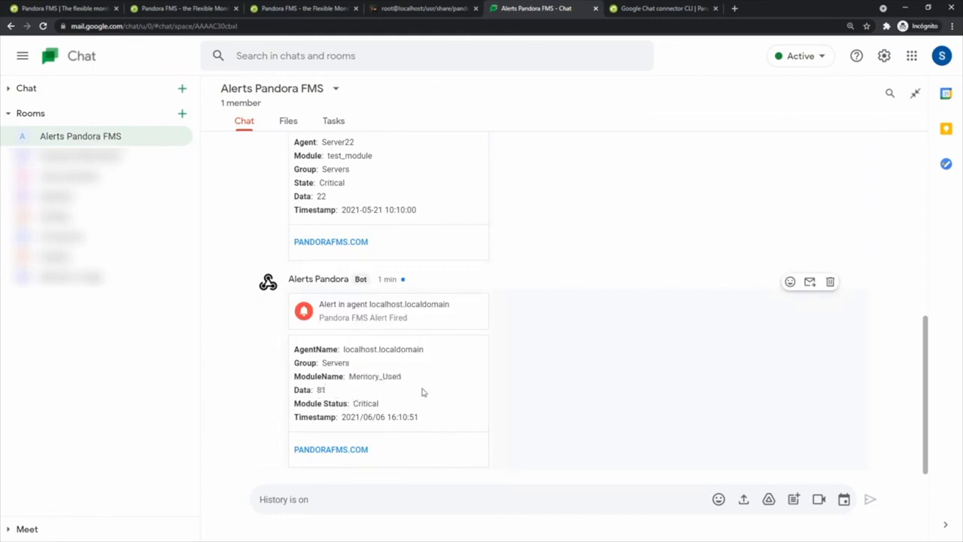
scroll(621, 357, up, 10)
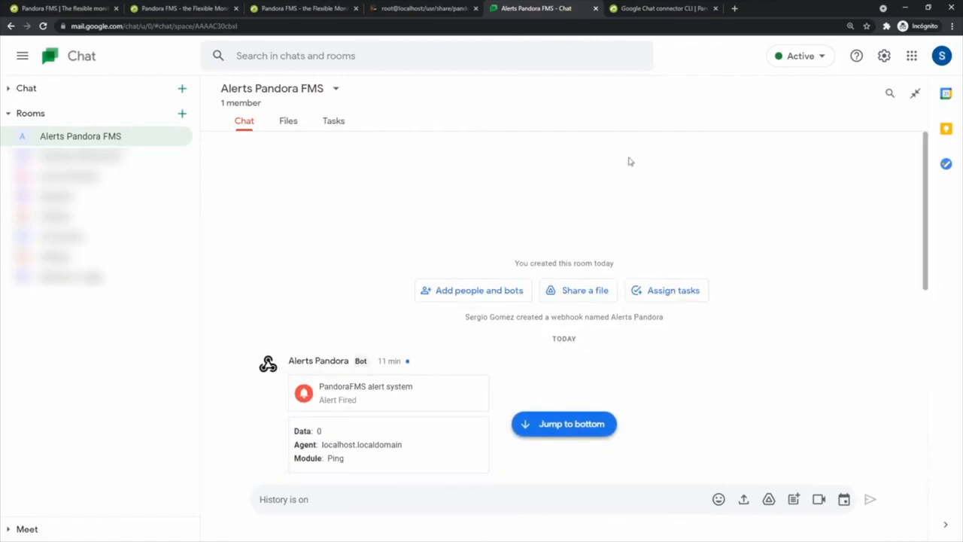
click(323, 9)
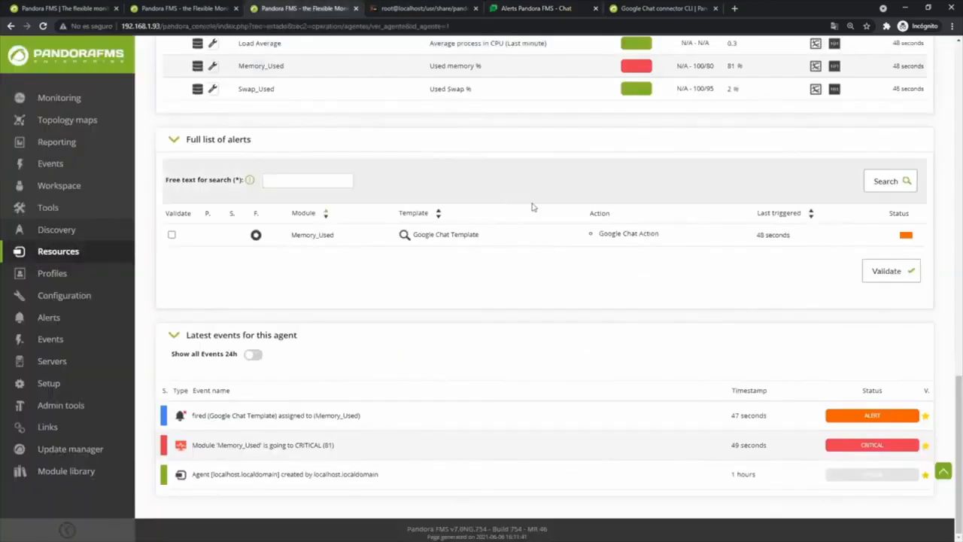
scroll(532, 207, up, 15)
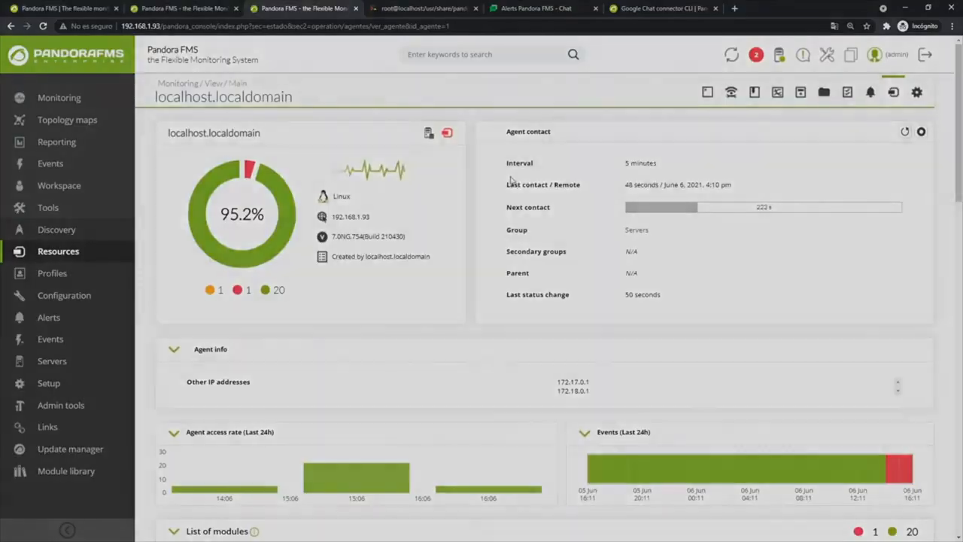